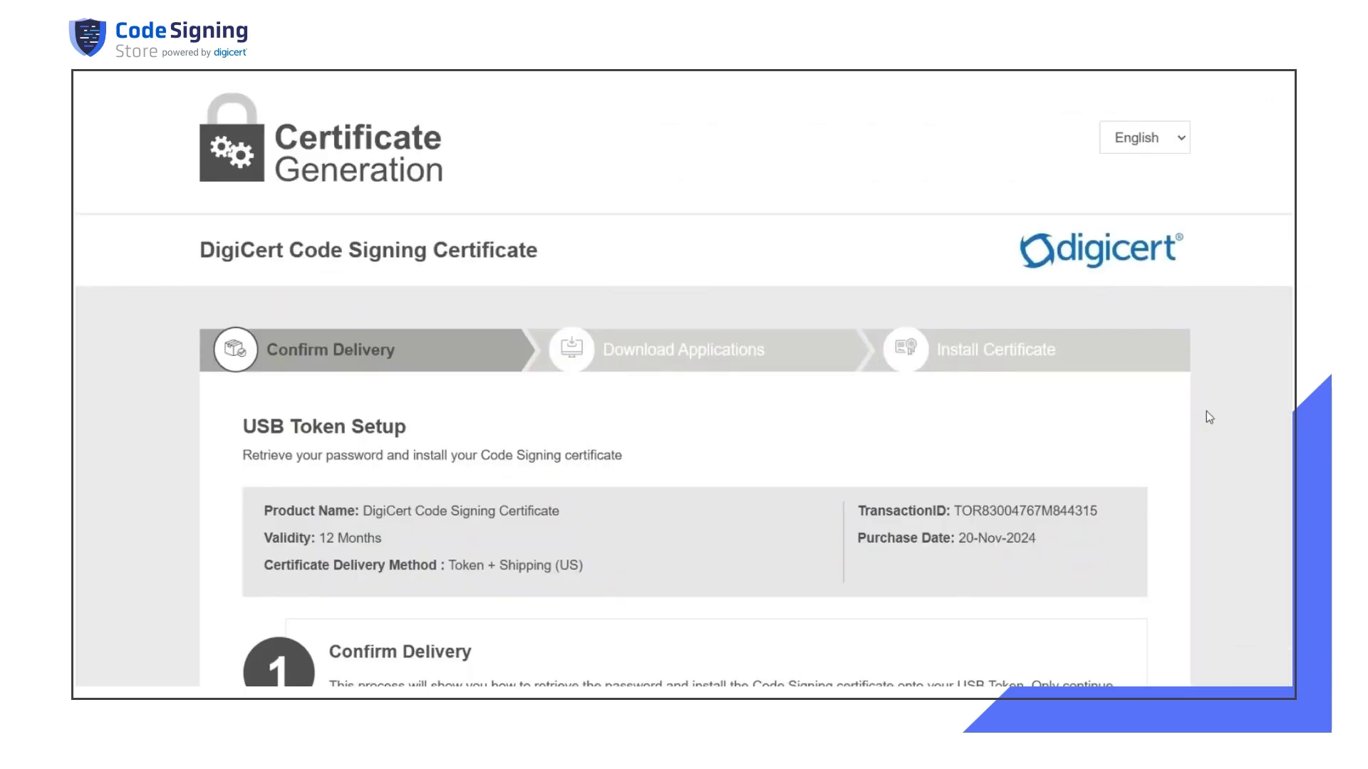
Step: Advance the USB token setup from Confirm Delivery to the Download Applications step
{"action": "scroll", "coordinate": [1208, 417], "scroll_direction": "down", "scroll_amount": 4}
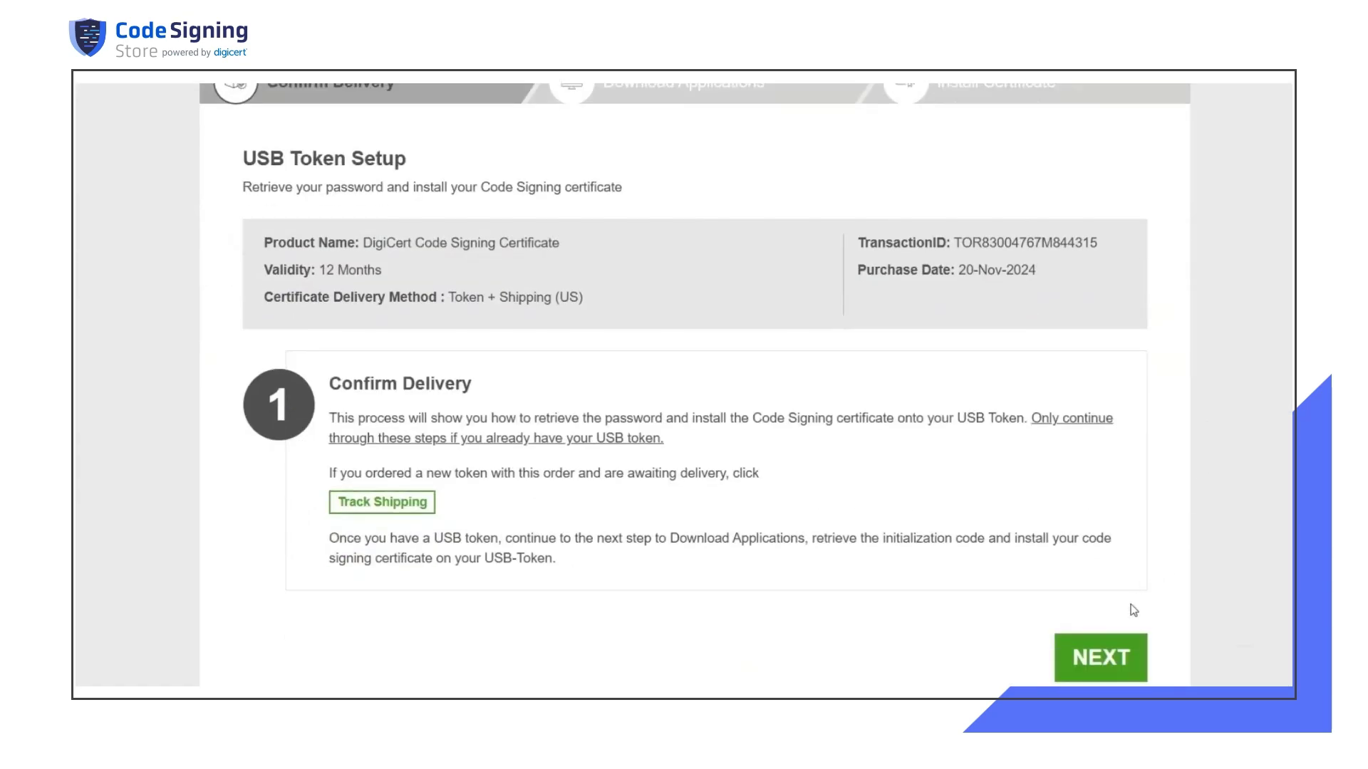
{"action": "left_click", "coordinate": [1101, 658]}
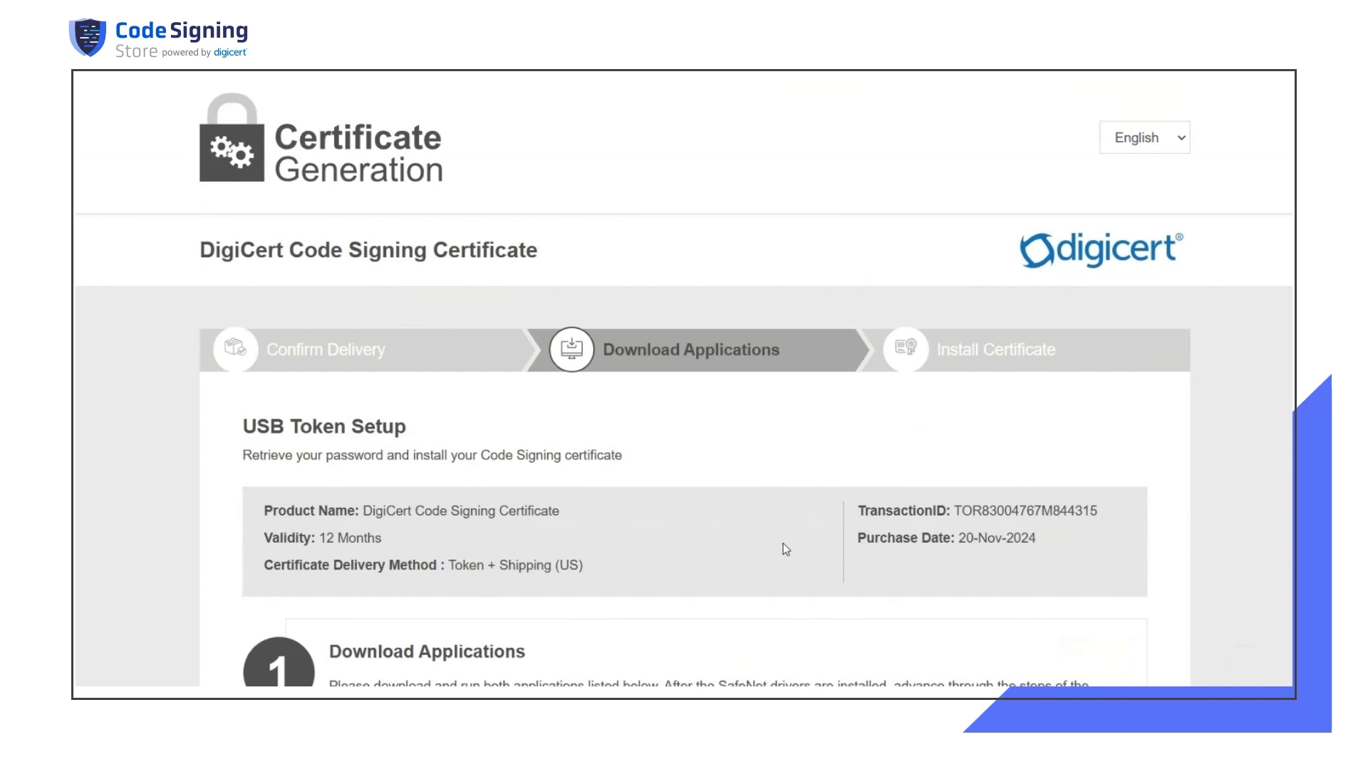
{"action": "scroll", "coordinate": [786, 549], "scroll_direction": "down", "scroll_amount": 3}
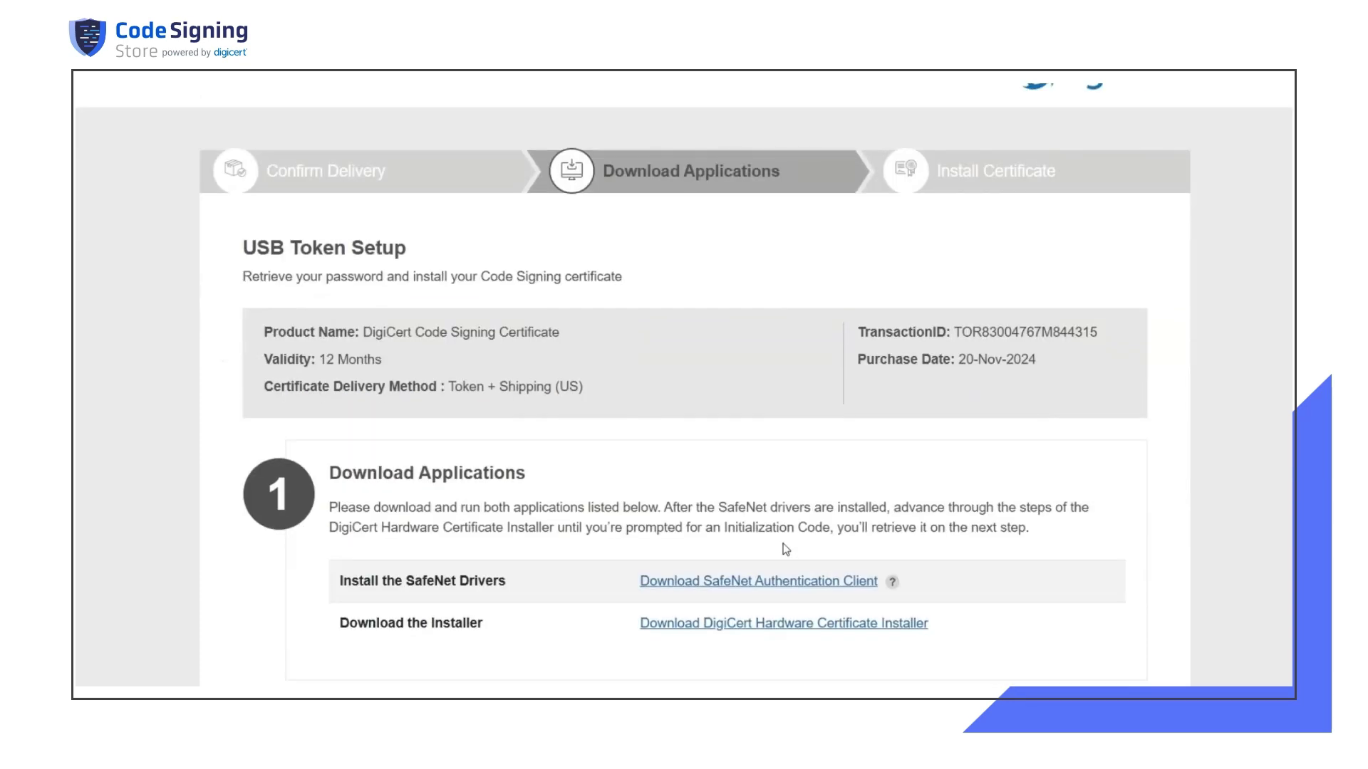
Step: Open the 'How to download SafeNet Authentication Client' article and read through its steps
{"action": "left_click", "coordinate": [777, 585]}
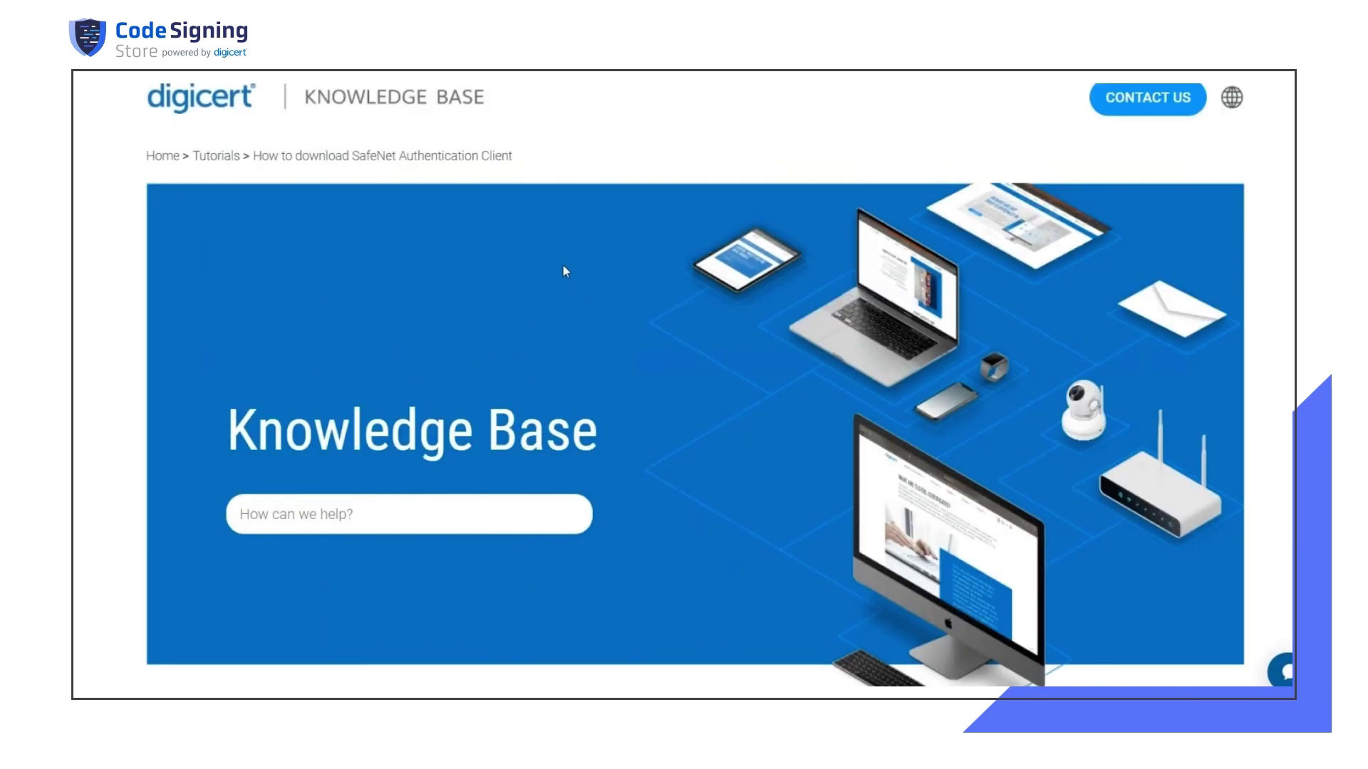
{"action": "scroll", "coordinate": [562, 272], "scroll_direction": "down", "scroll_amount": 3}
{"action": "scroll", "coordinate": [525, 370], "scroll_direction": "down", "scroll_amount": 3}
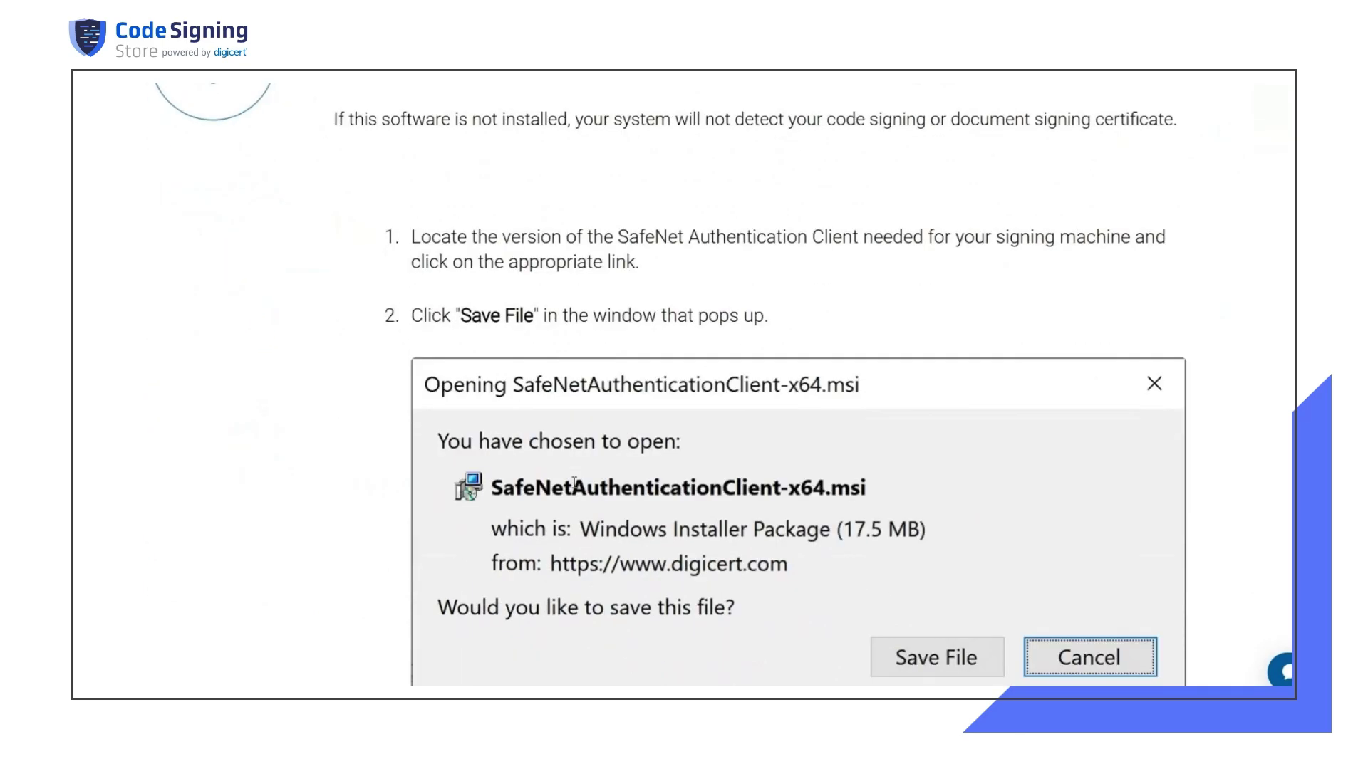
{"action": "scroll", "coordinate": [574, 484], "scroll_direction": "down", "scroll_amount": 8}
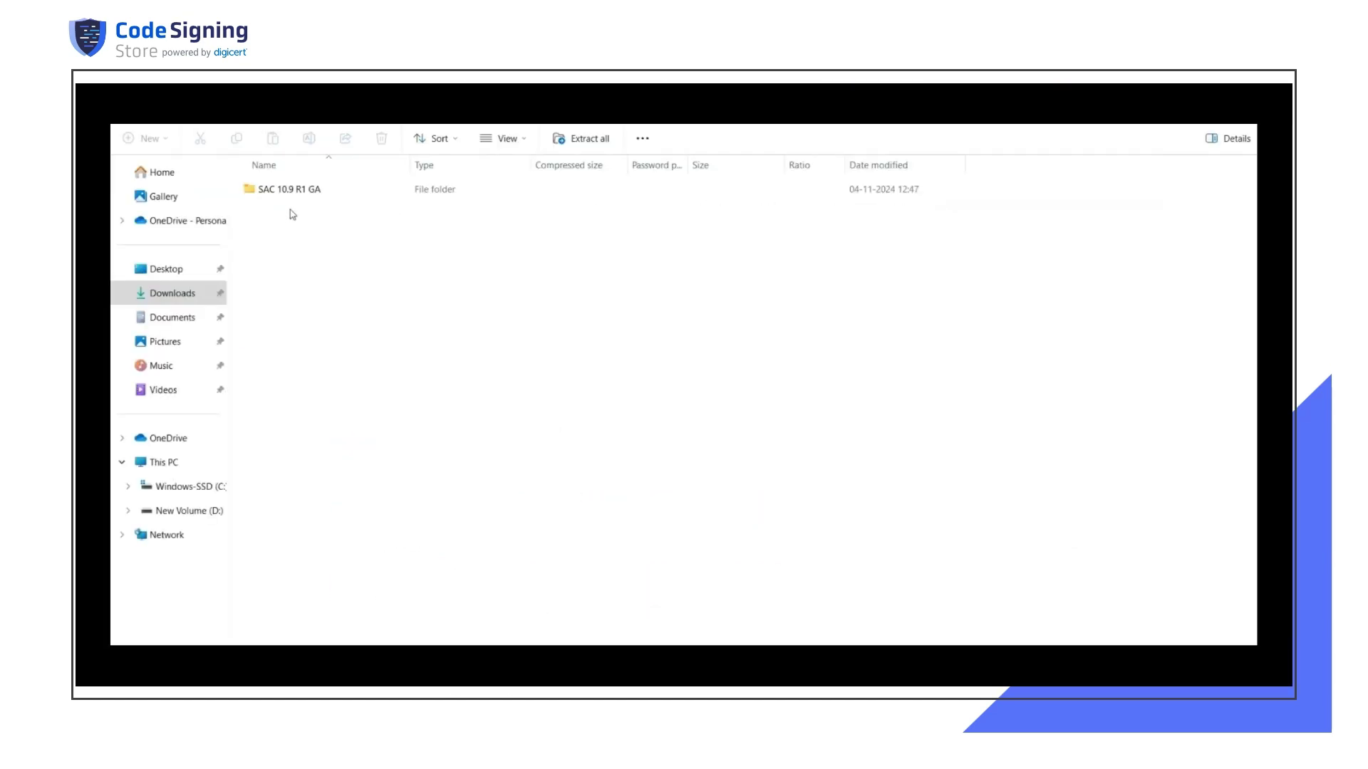
Step: Browse to SAC 10.9 R1 GA > Msi > x64 and launch the SafeNet installer package
{"action": "double_click", "coordinate": [285, 187]}
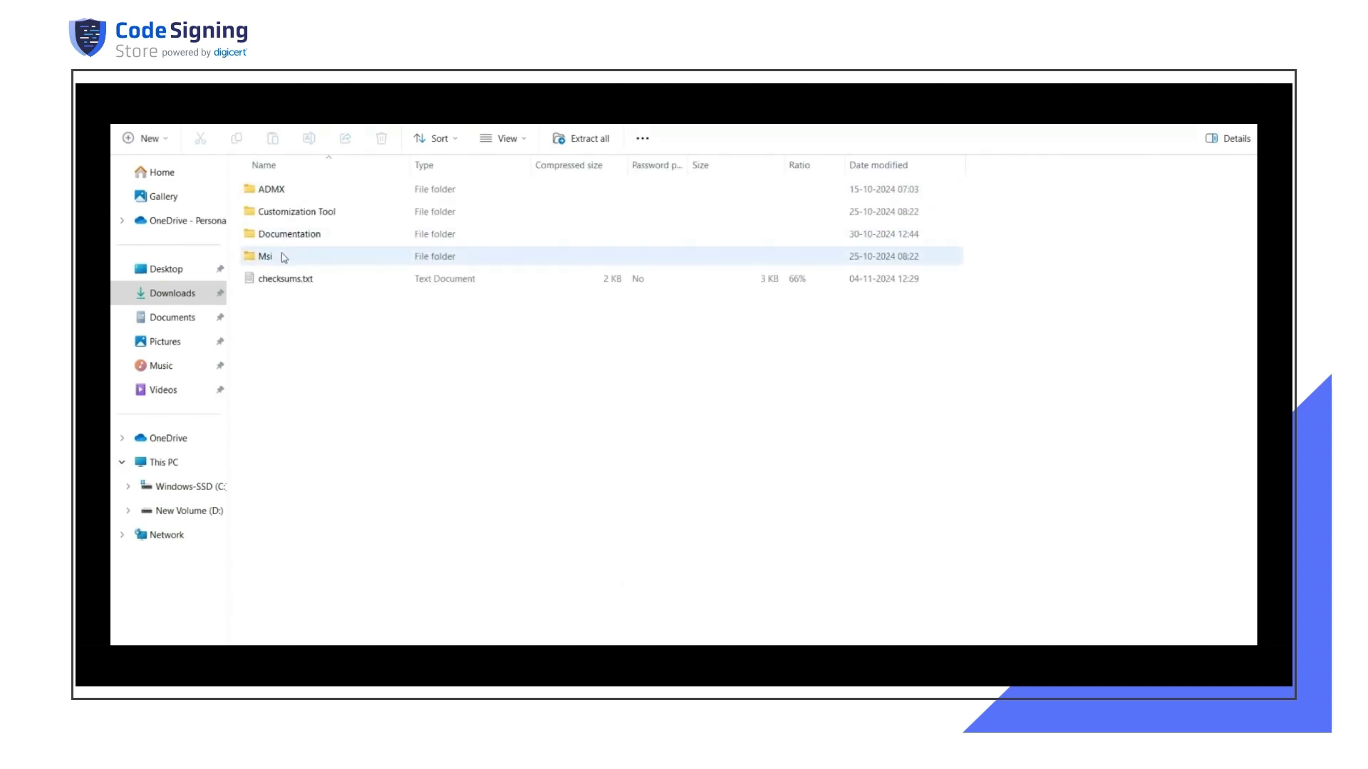
{"action": "double_click", "coordinate": [282, 255]}
{"action": "left_click", "coordinate": [278, 237]}
{"action": "double_click", "coordinate": [278, 237]}
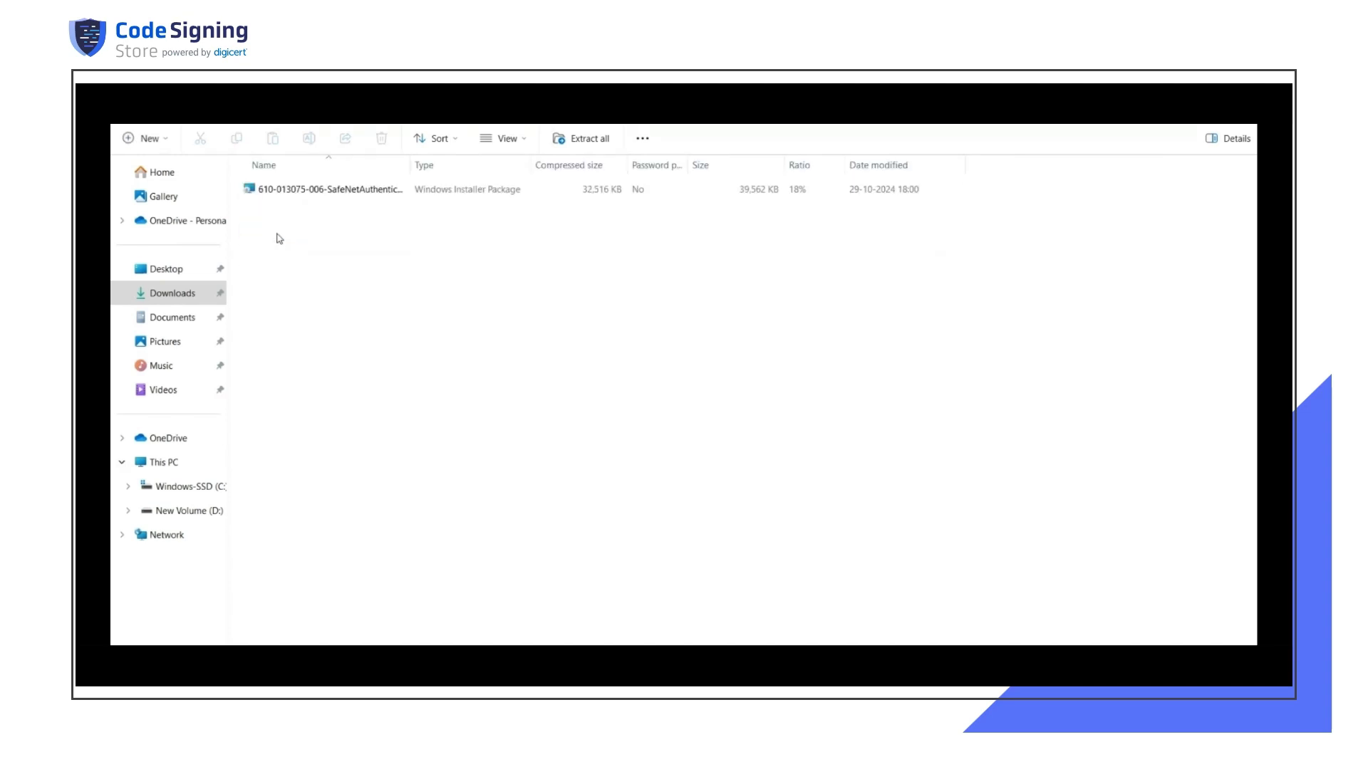
{"action": "left_click", "coordinate": [314, 191]}
{"action": "double_click", "coordinate": [316, 191]}
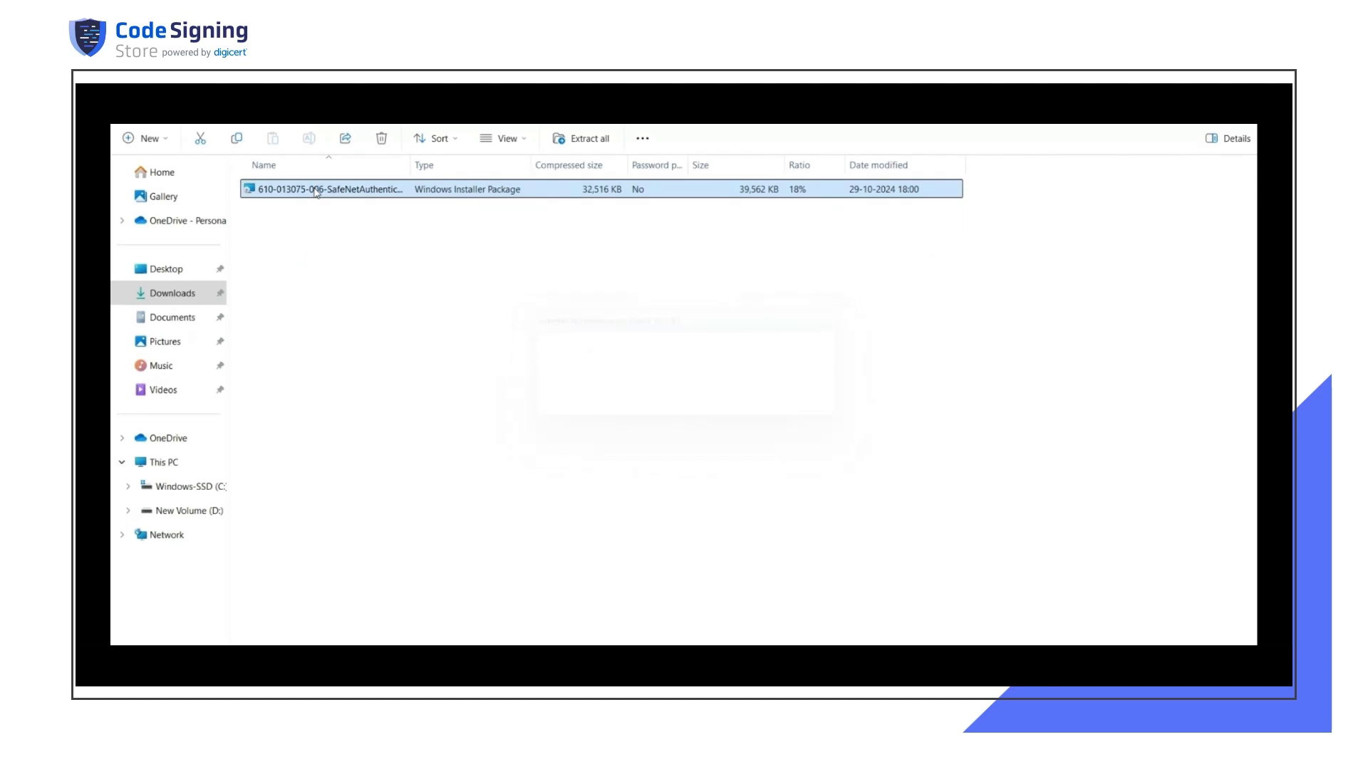
Step: Install SafeNet Authentication Client in English with the license accepted and Typical setup, then finish
{"action": "left_click", "coordinate": [769, 496]}
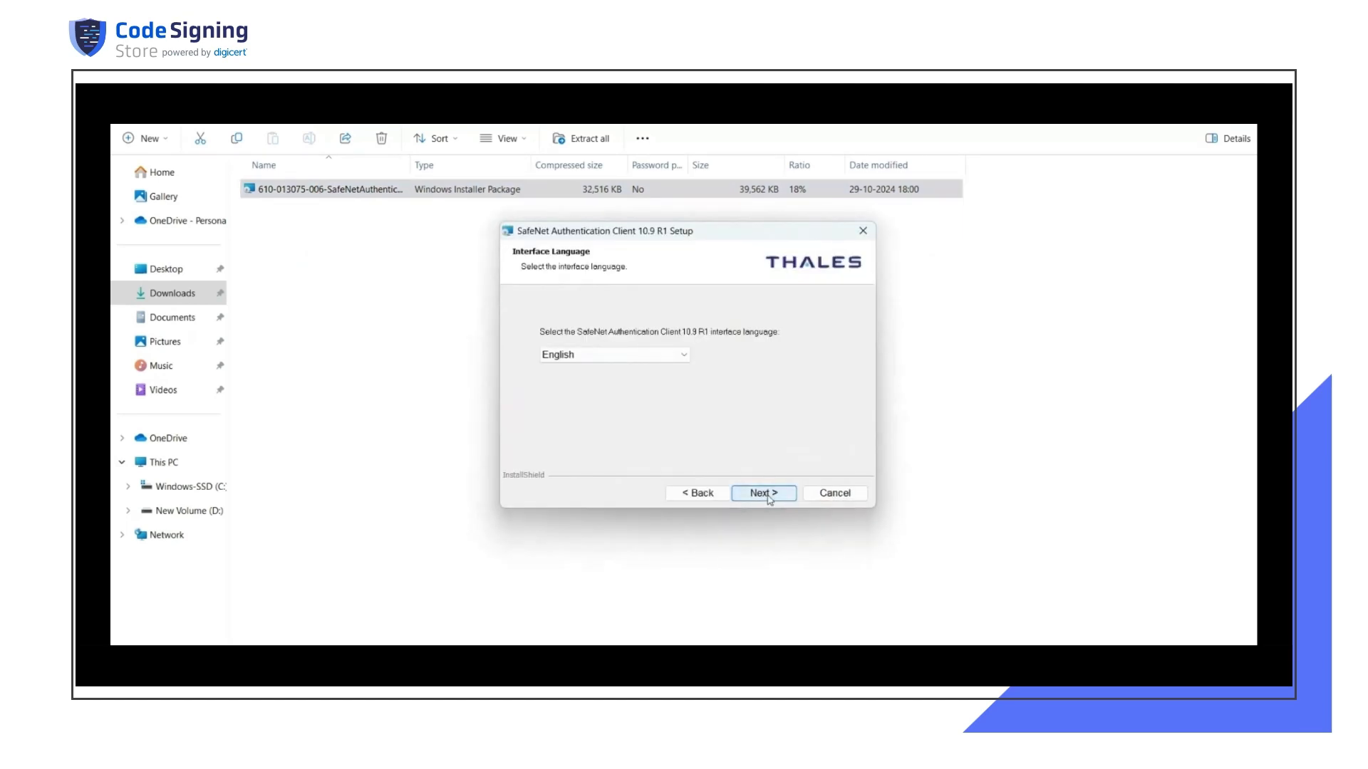
{"action": "left_click", "coordinate": [769, 496]}
{"action": "left_click", "coordinate": [588, 439]}
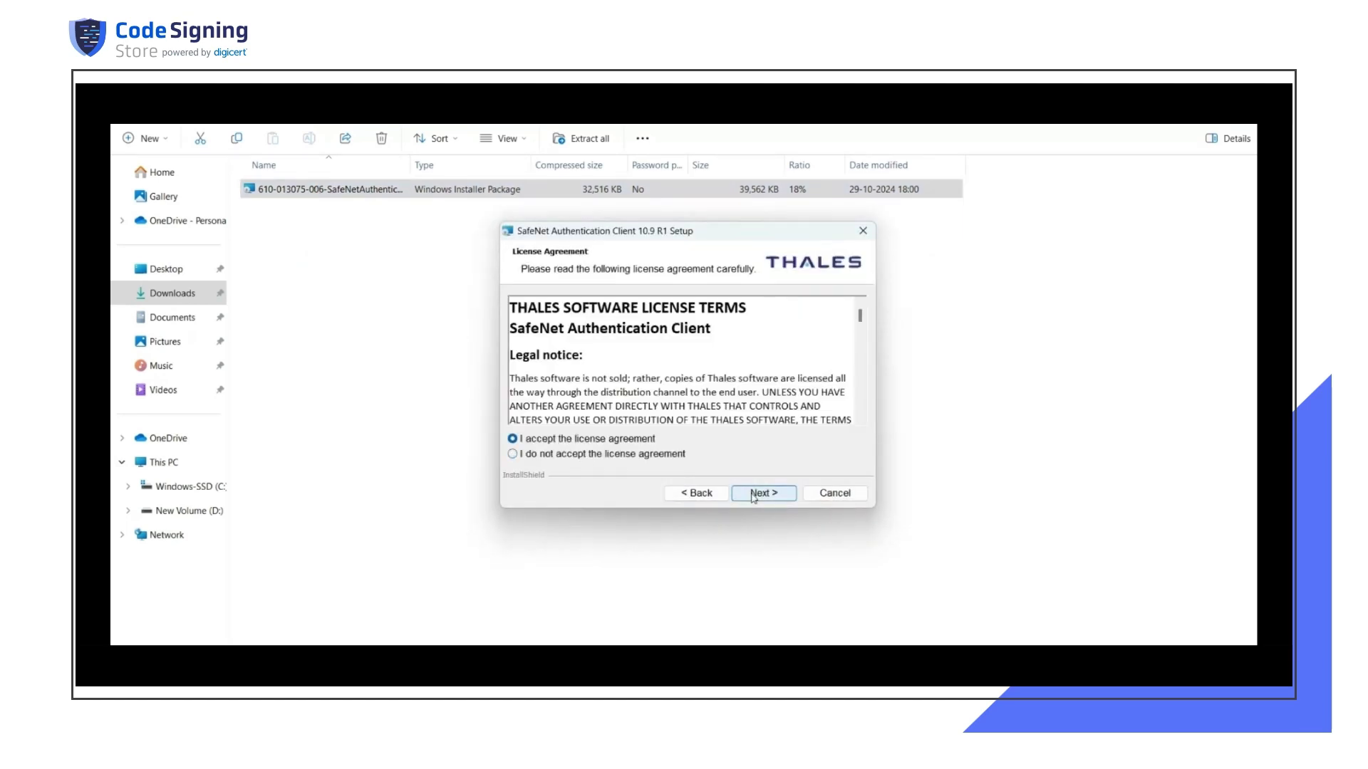
{"action": "left_click", "coordinate": [760, 493]}
{"action": "left_click", "coordinate": [761, 493]}
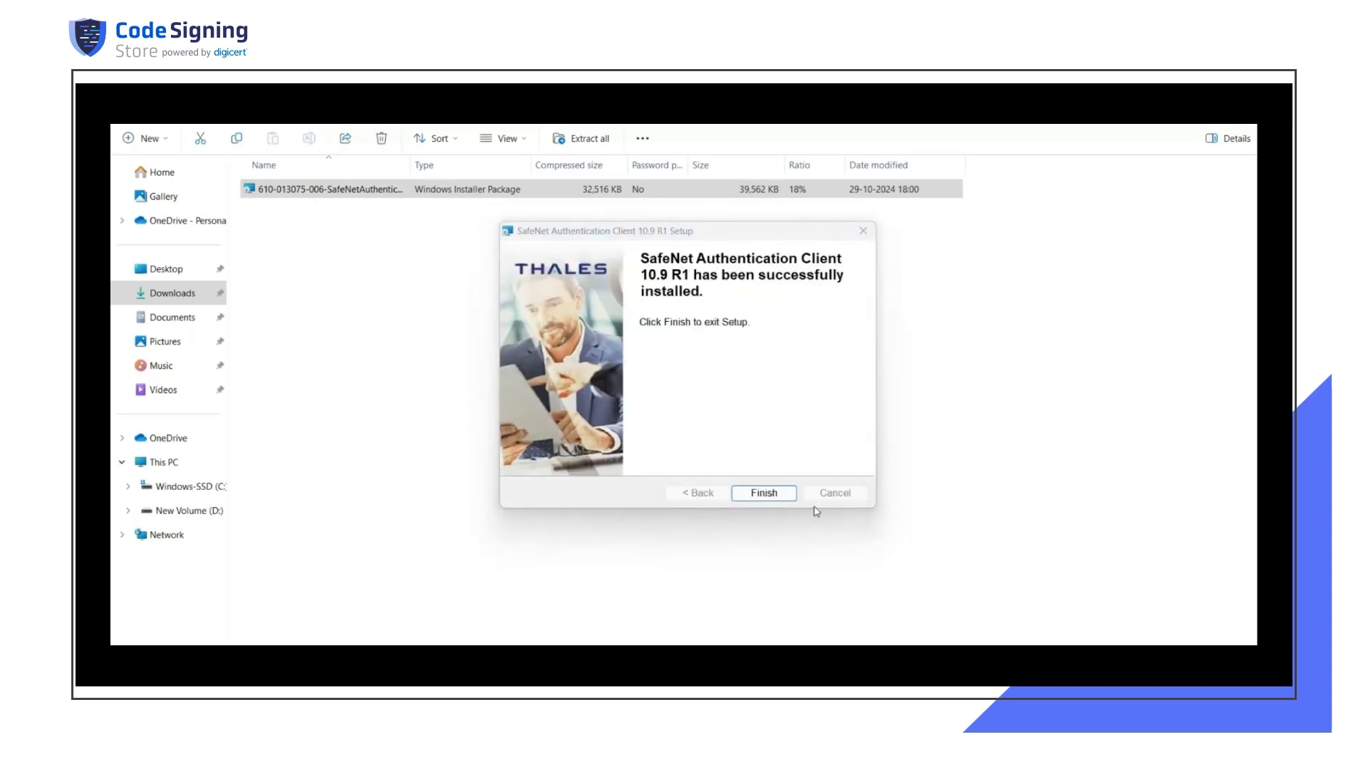
{"action": "left_click", "coordinate": [784, 500]}
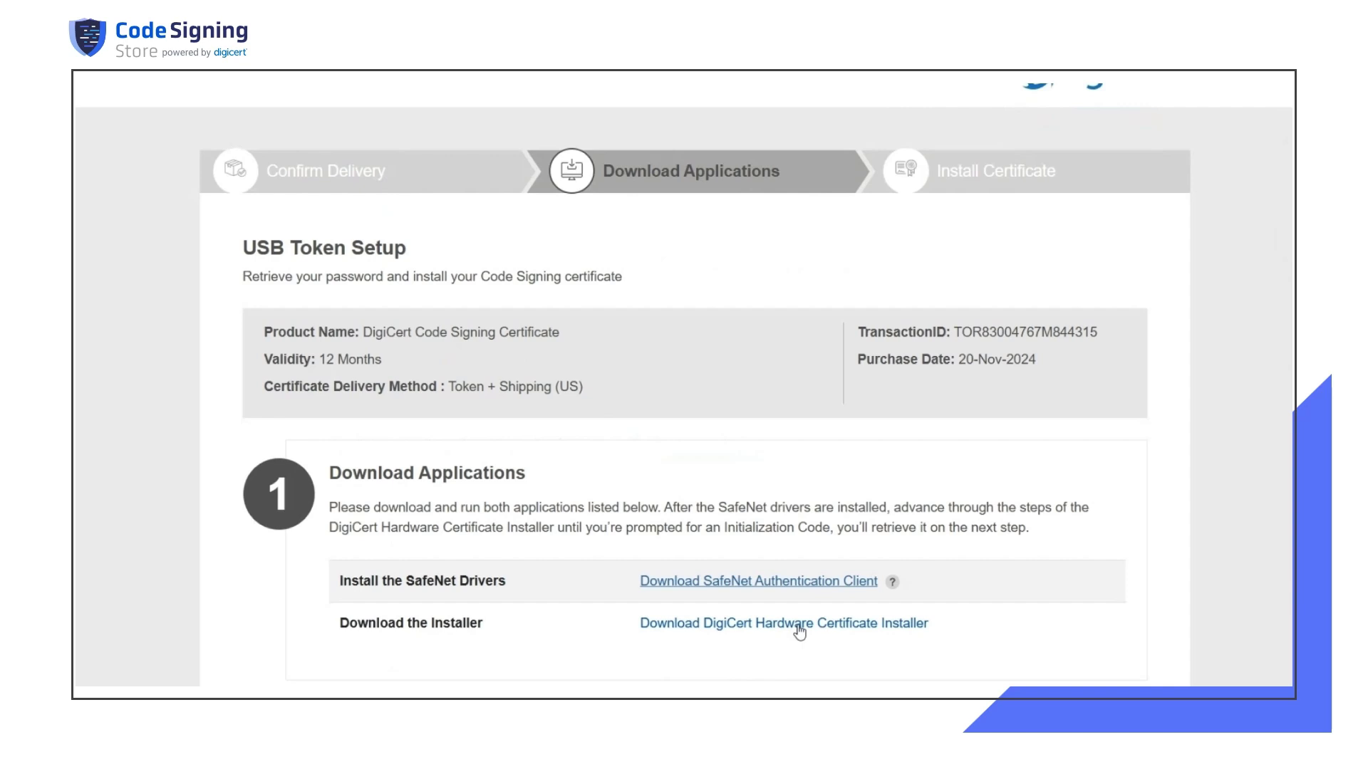
Step: Download and run DHCI-x64.exe, accept its license agreement, and reach the Initialization Code page
{"action": "left_click", "coordinate": [799, 632]}
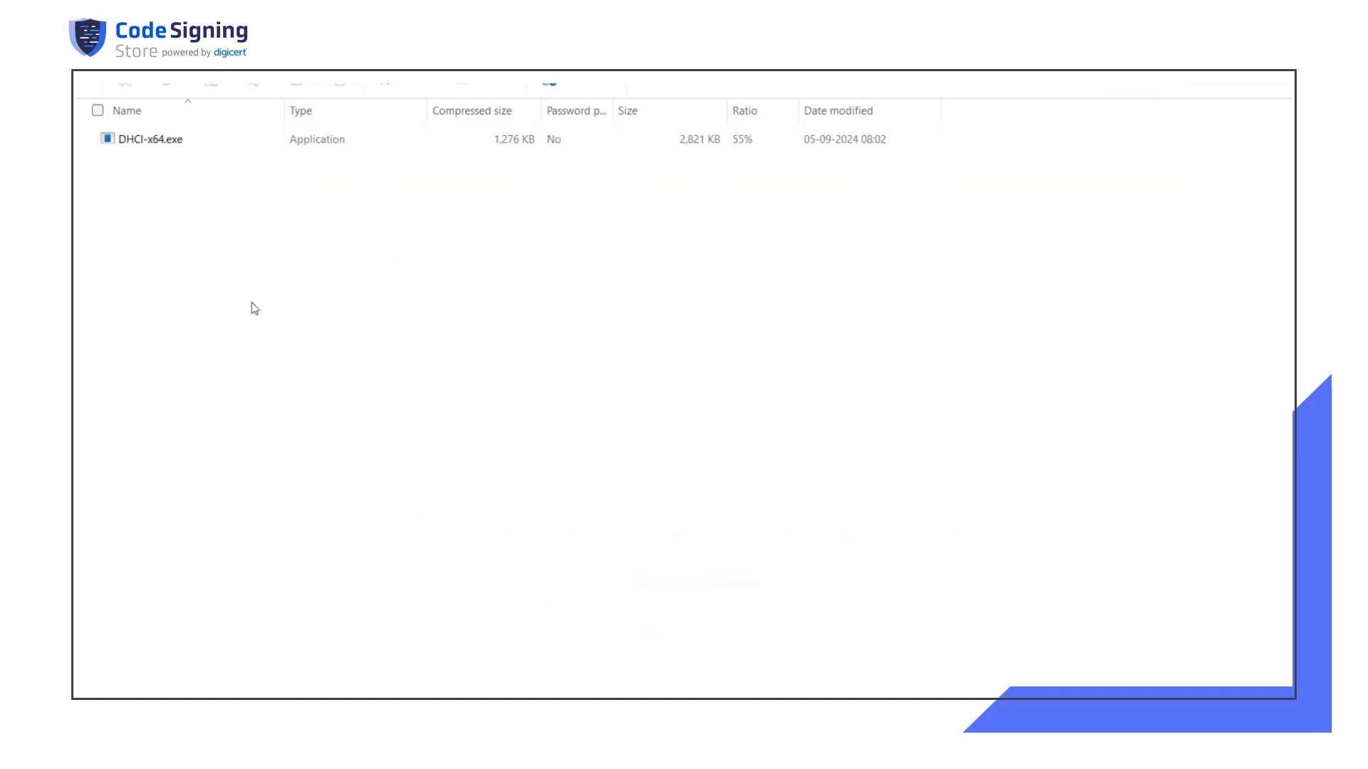
{"action": "double_click", "coordinate": [176, 142]}
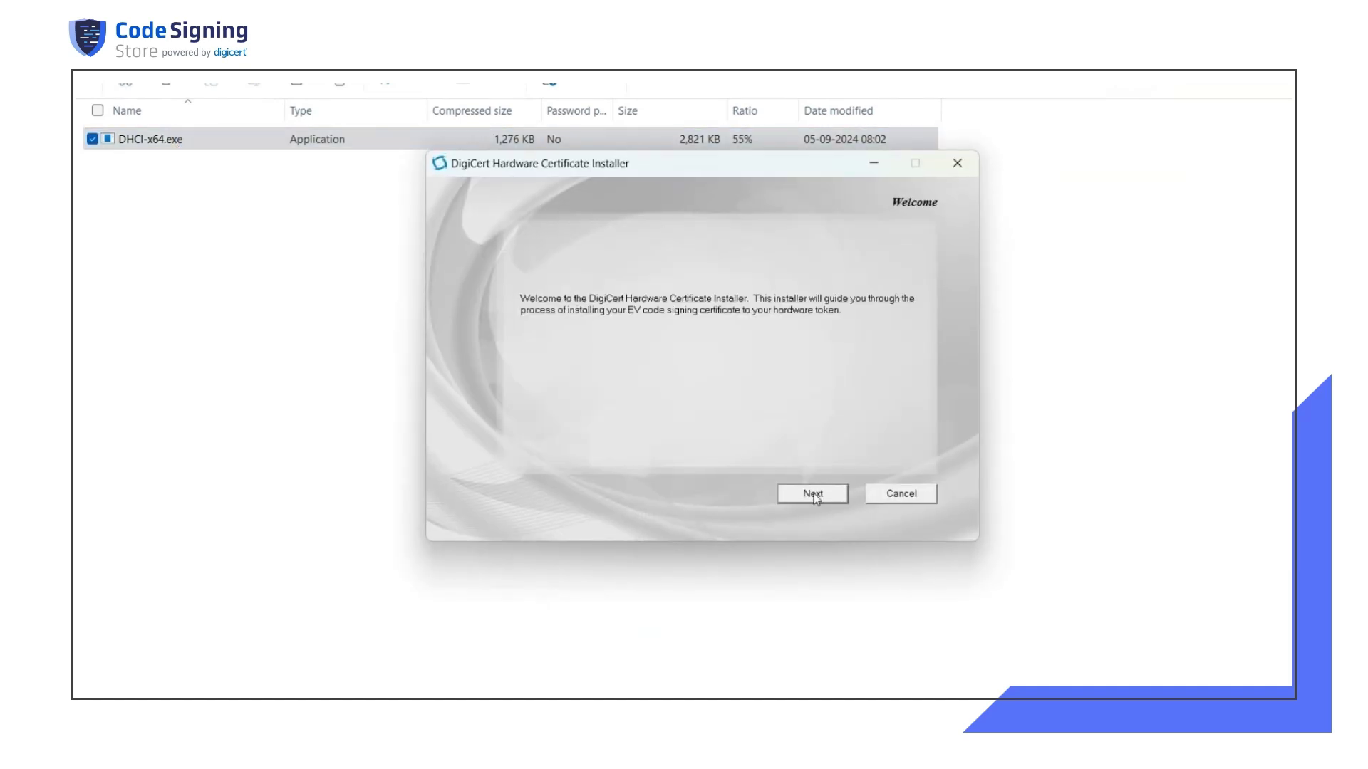
{"action": "left_click", "coordinate": [815, 497]}
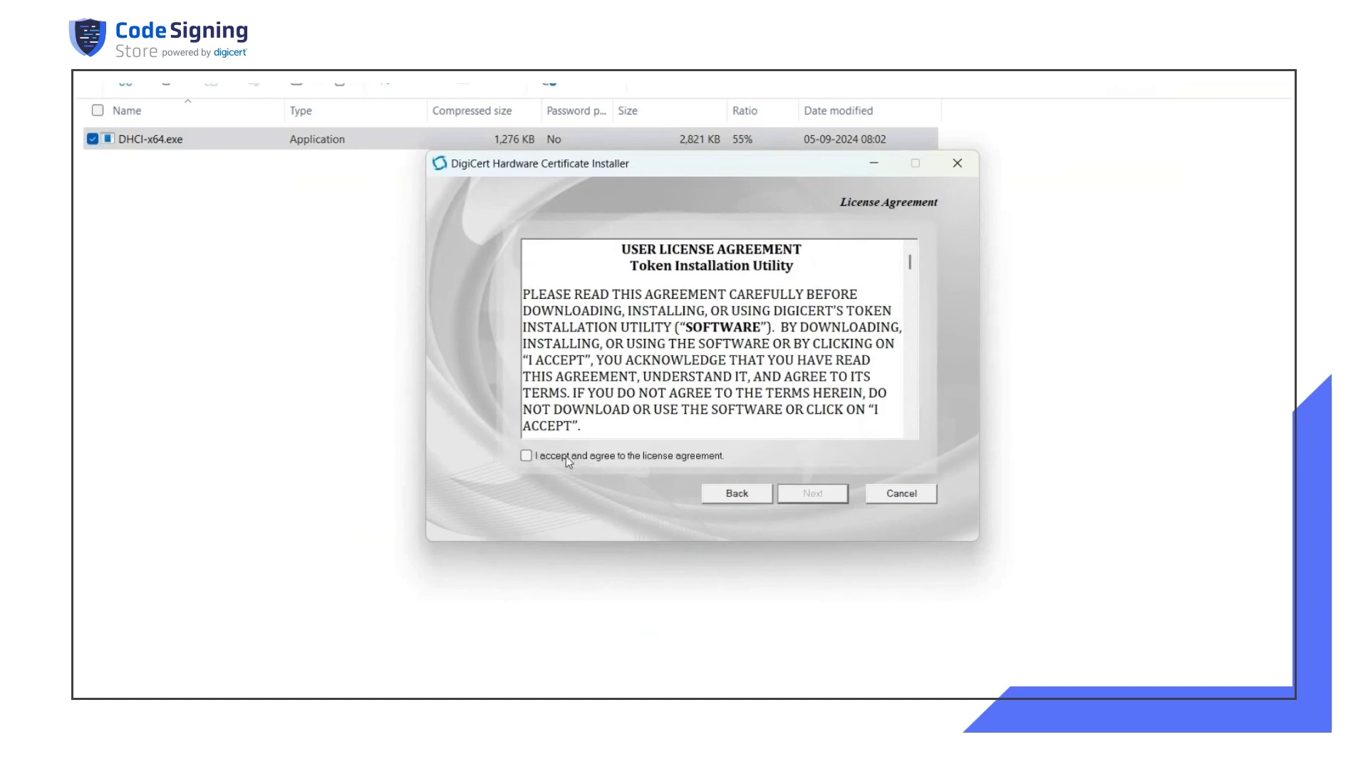
{"action": "left_click", "coordinate": [530, 456]}
{"action": "left_click", "coordinate": [808, 495]}
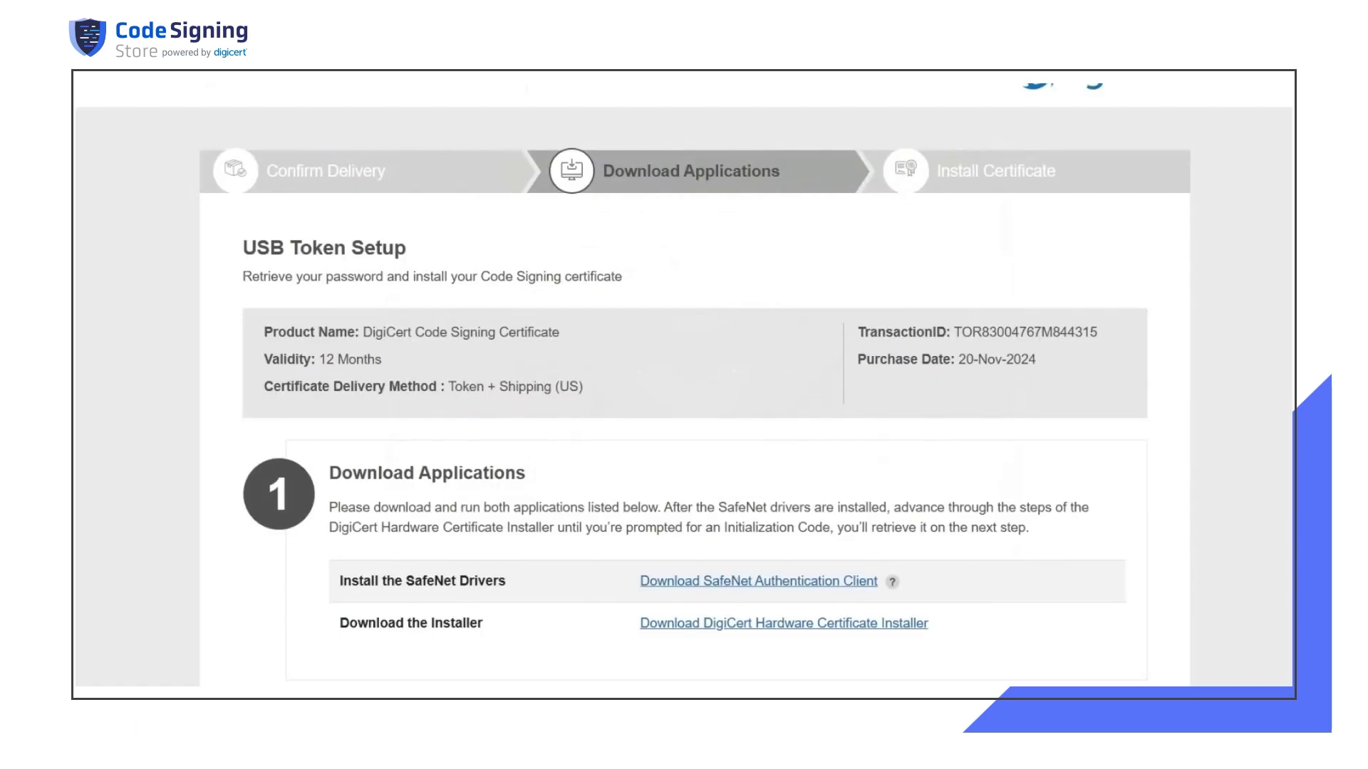
Step: Advance to the Install Certificate step, retrieve the one-time initialization code, and select it for copying
{"action": "scroll", "coordinate": [714, 563], "scroll_direction": "down", "scroll_amount": 3}
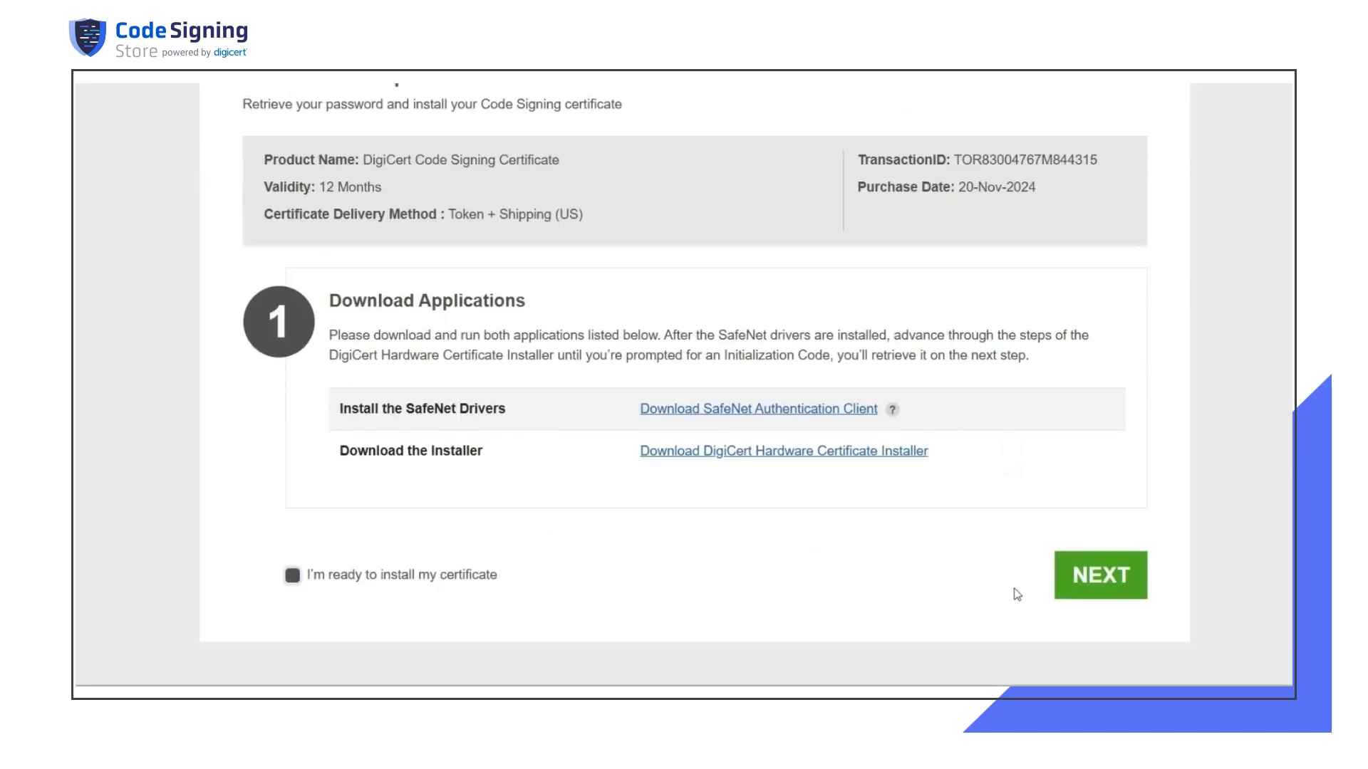
{"action": "left_click", "coordinate": [1095, 581]}
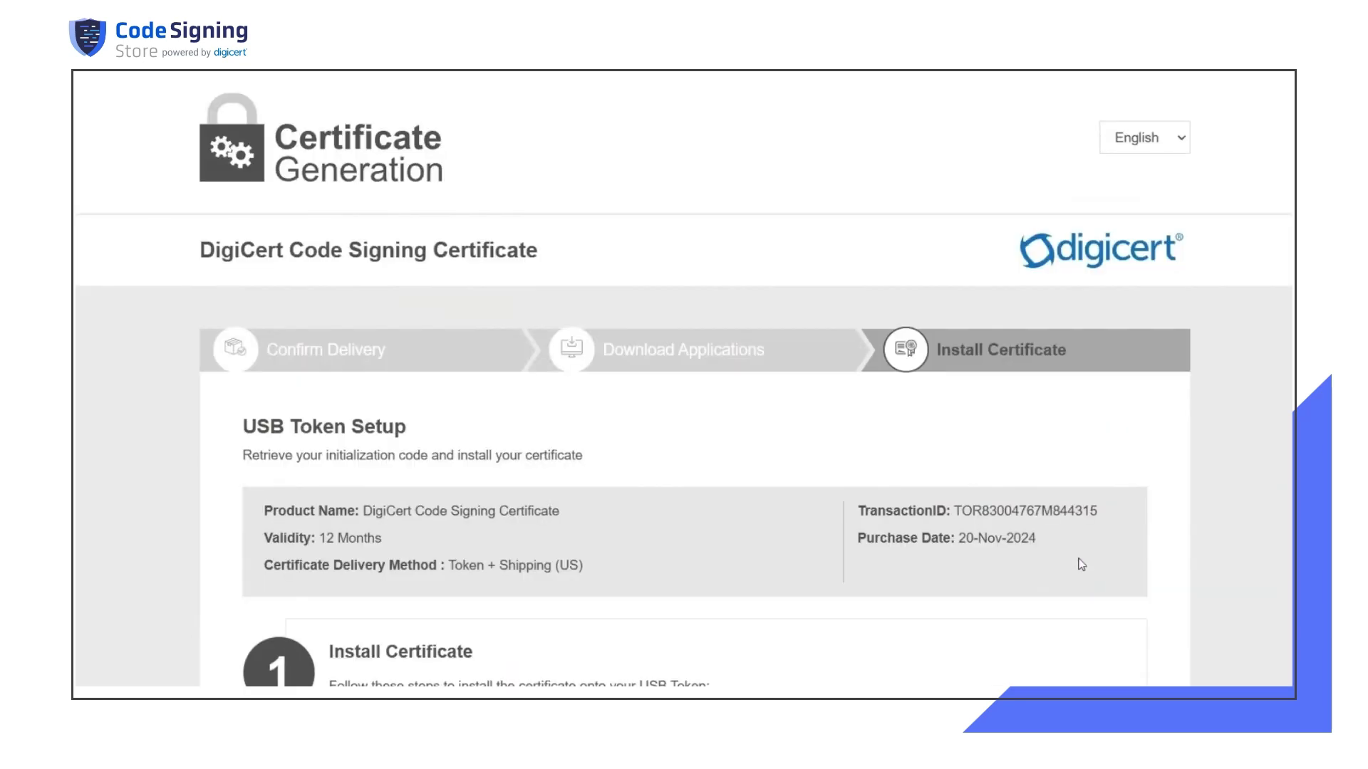
{"action": "scroll", "coordinate": [1093, 491], "scroll_direction": "down", "scroll_amount": 4}
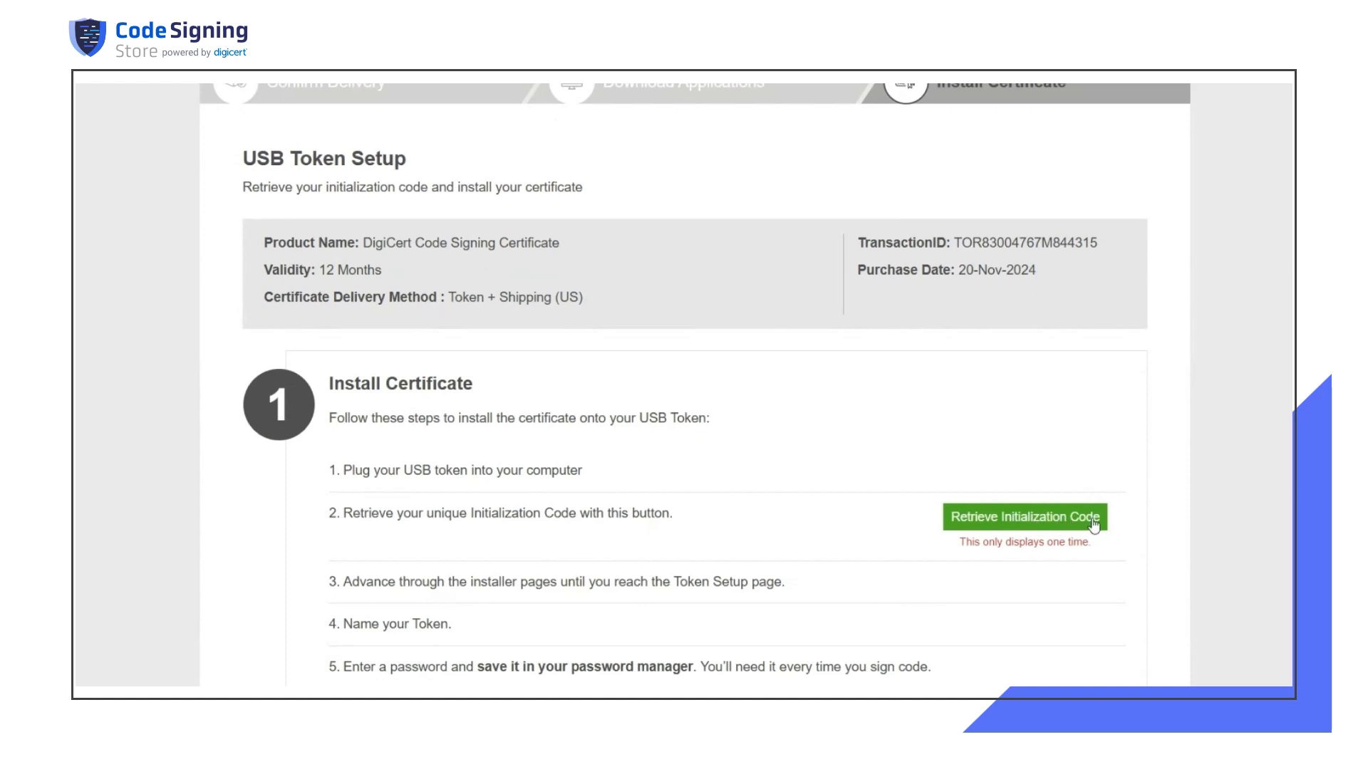
{"action": "left_click", "coordinate": [1046, 525]}
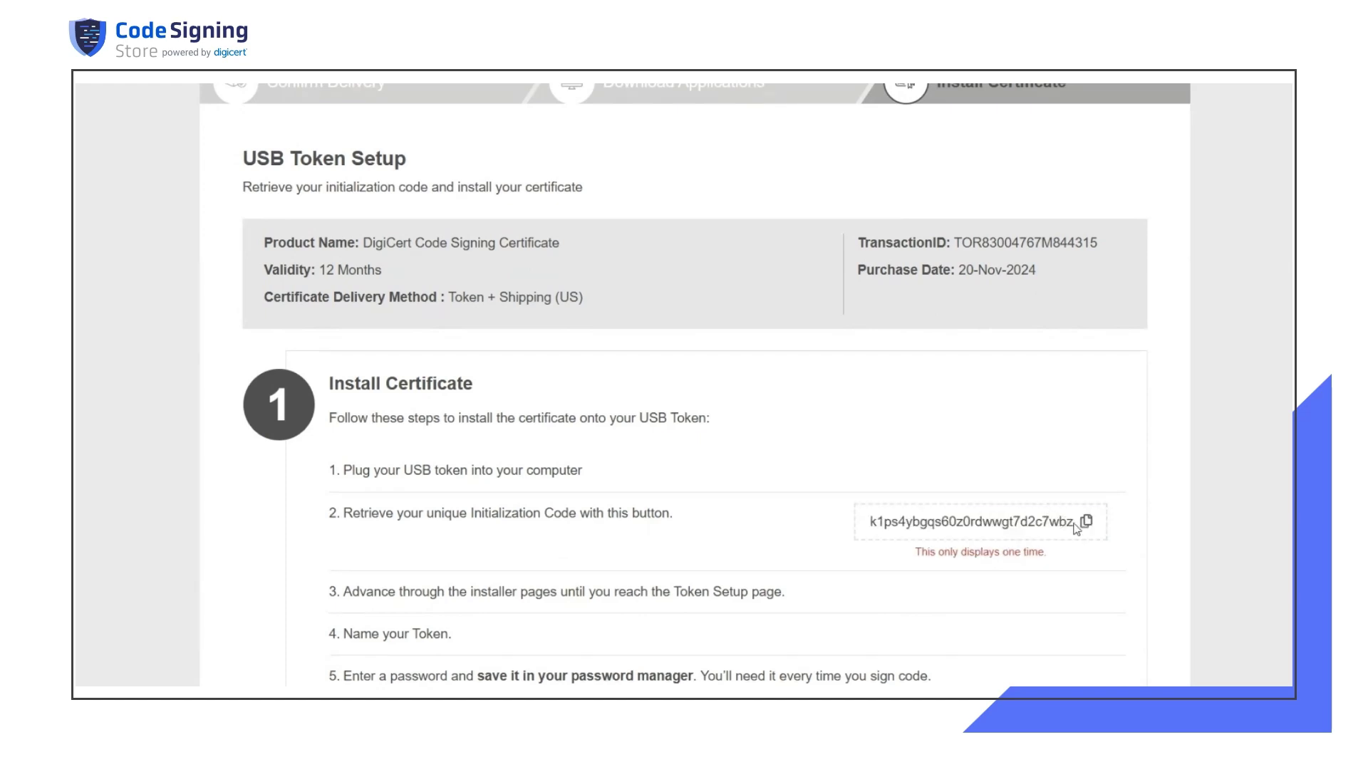
{"action": "left_click_drag", "start_coordinate": [1075, 525], "coordinate": [873, 527]}
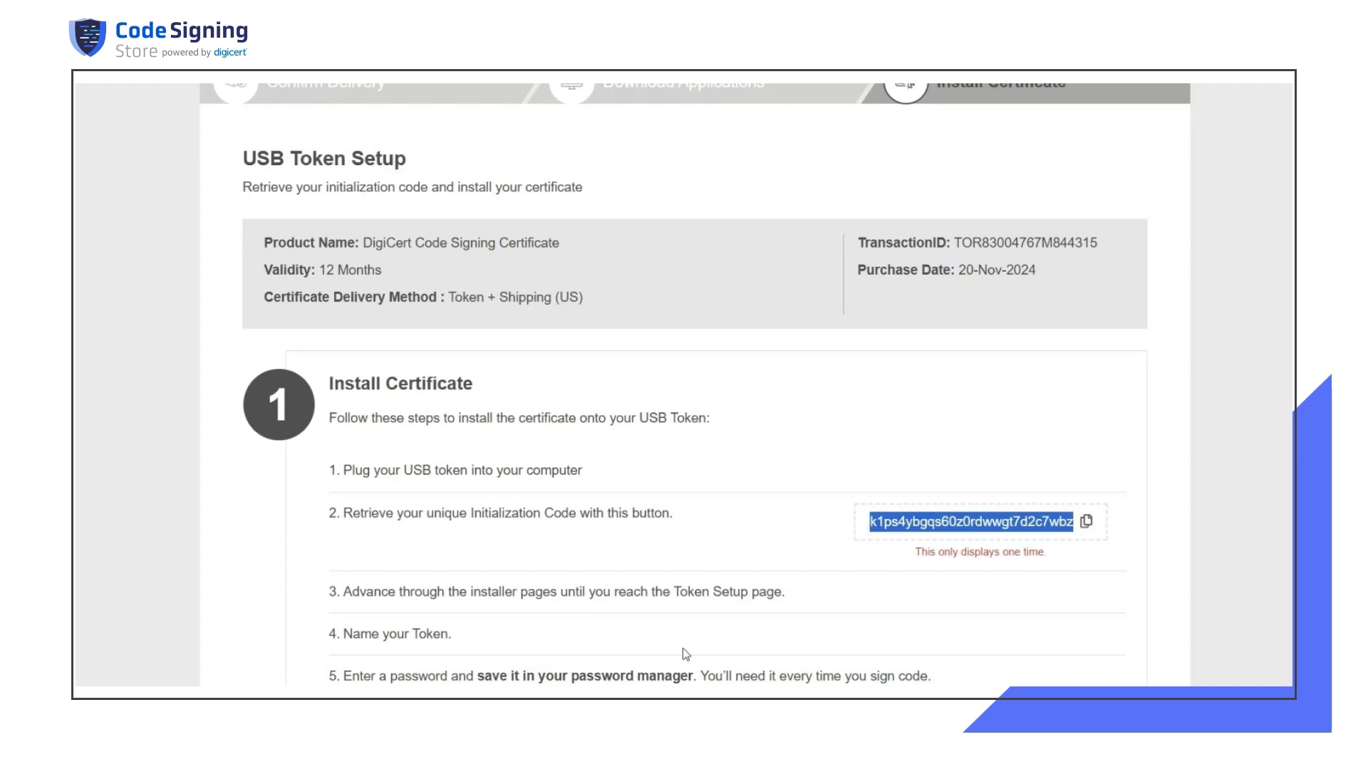
Step: Paste the initialization code into the installer, detect the eToken 5110+ FIPS, and choose re-initialization
{"action": "left_click", "coordinate": [1019, 644]}
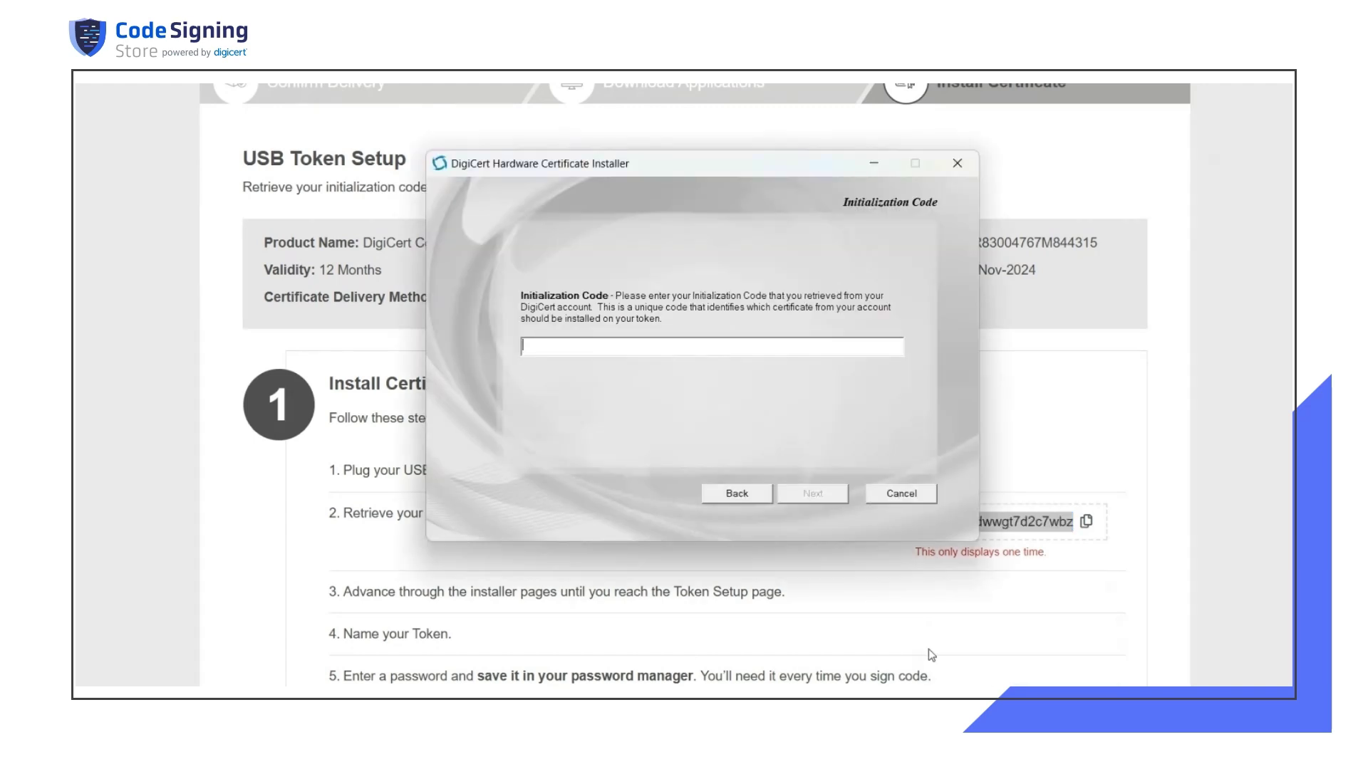
{"action": "key", "text": "ctrl+v"}
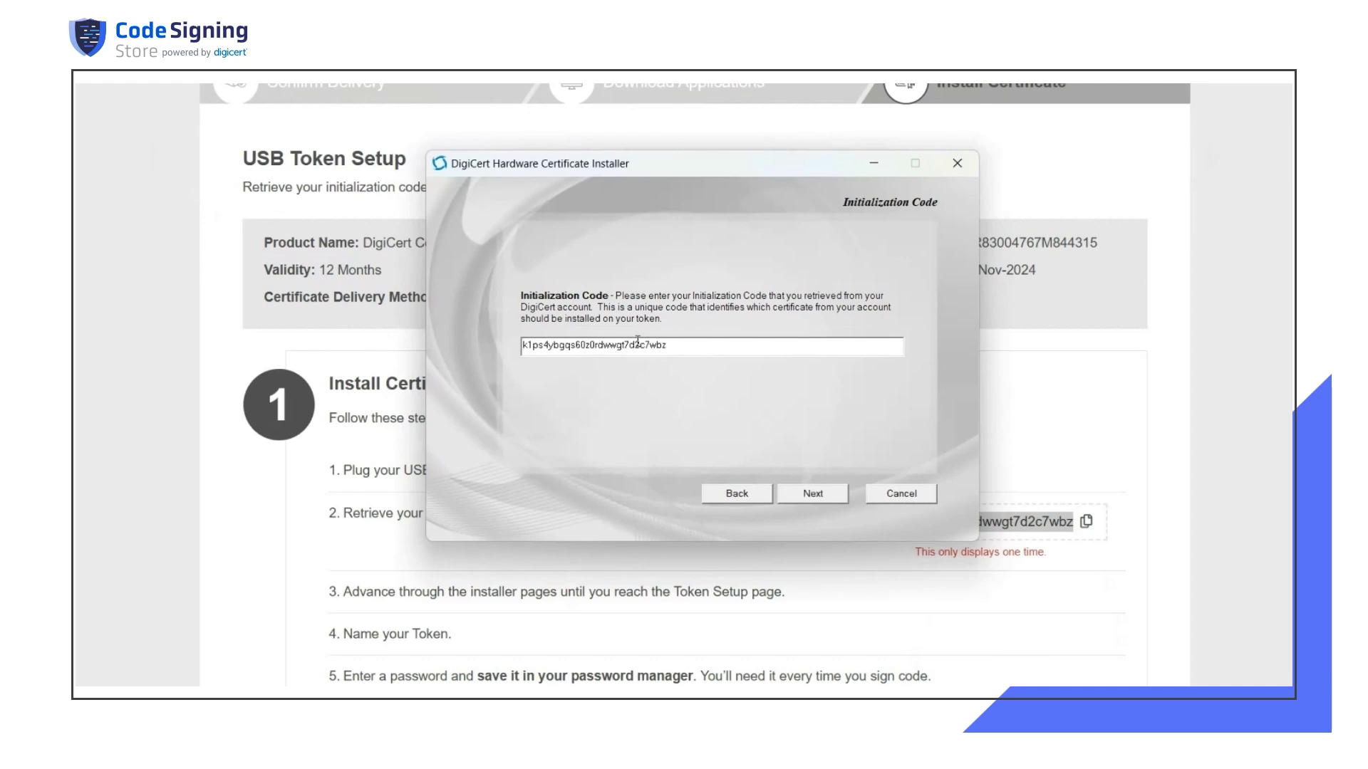
{"action": "left_click", "coordinate": [810, 493]}
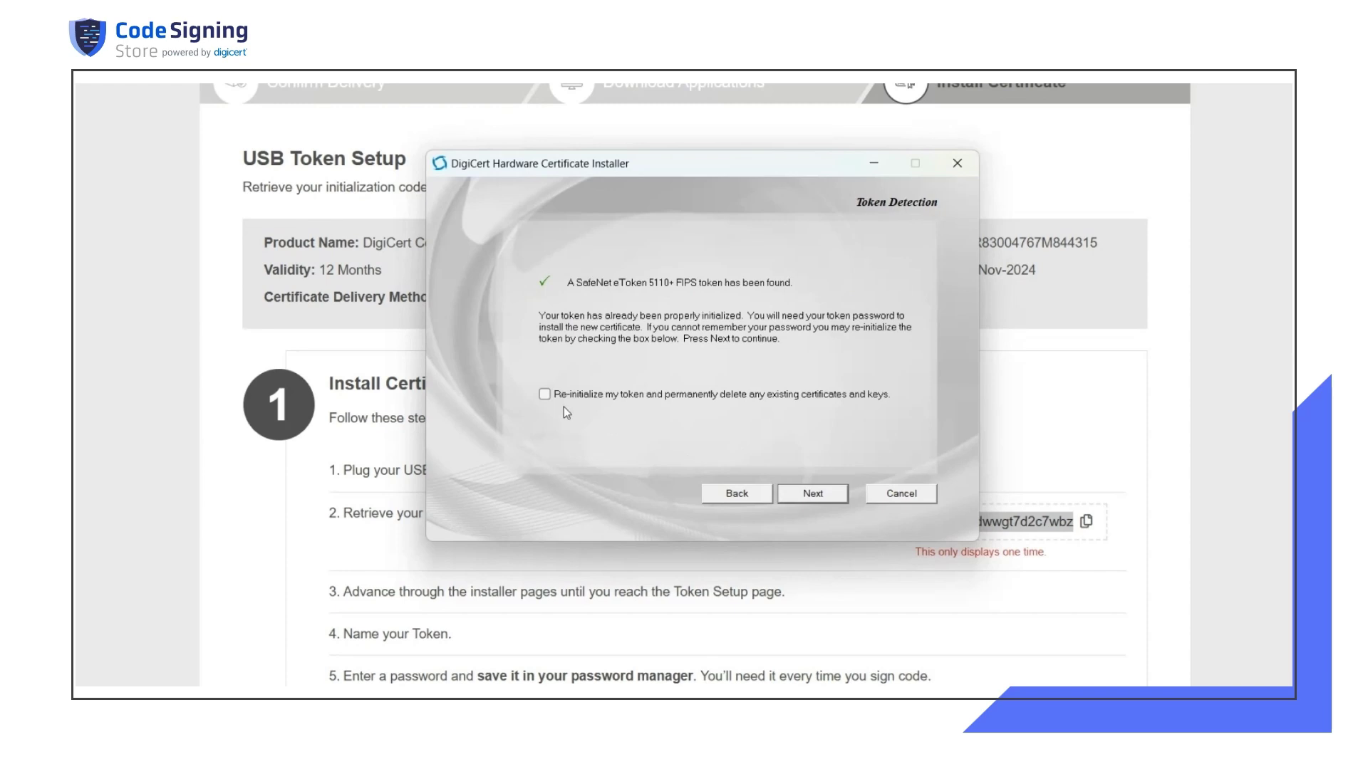
{"action": "left_click", "coordinate": [545, 396]}
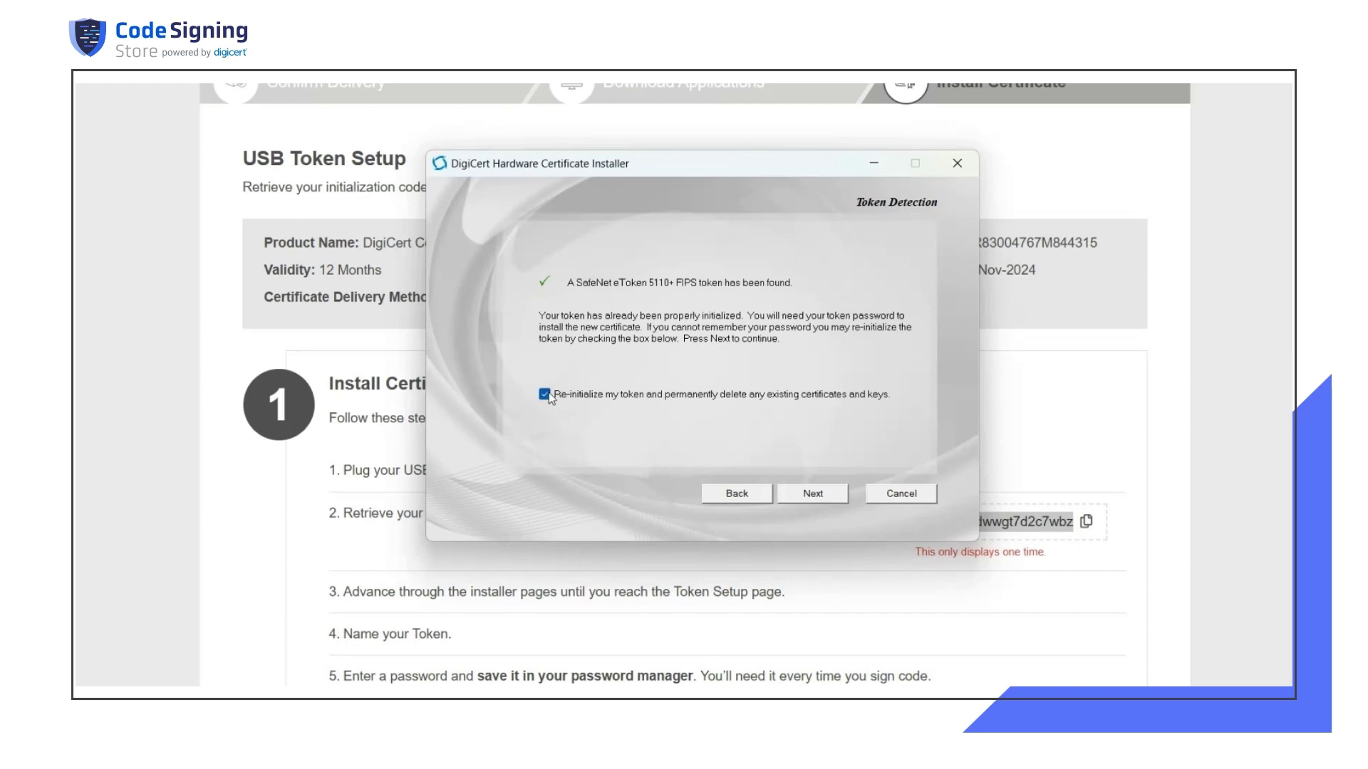
{"action": "left_click", "coordinate": [814, 497]}
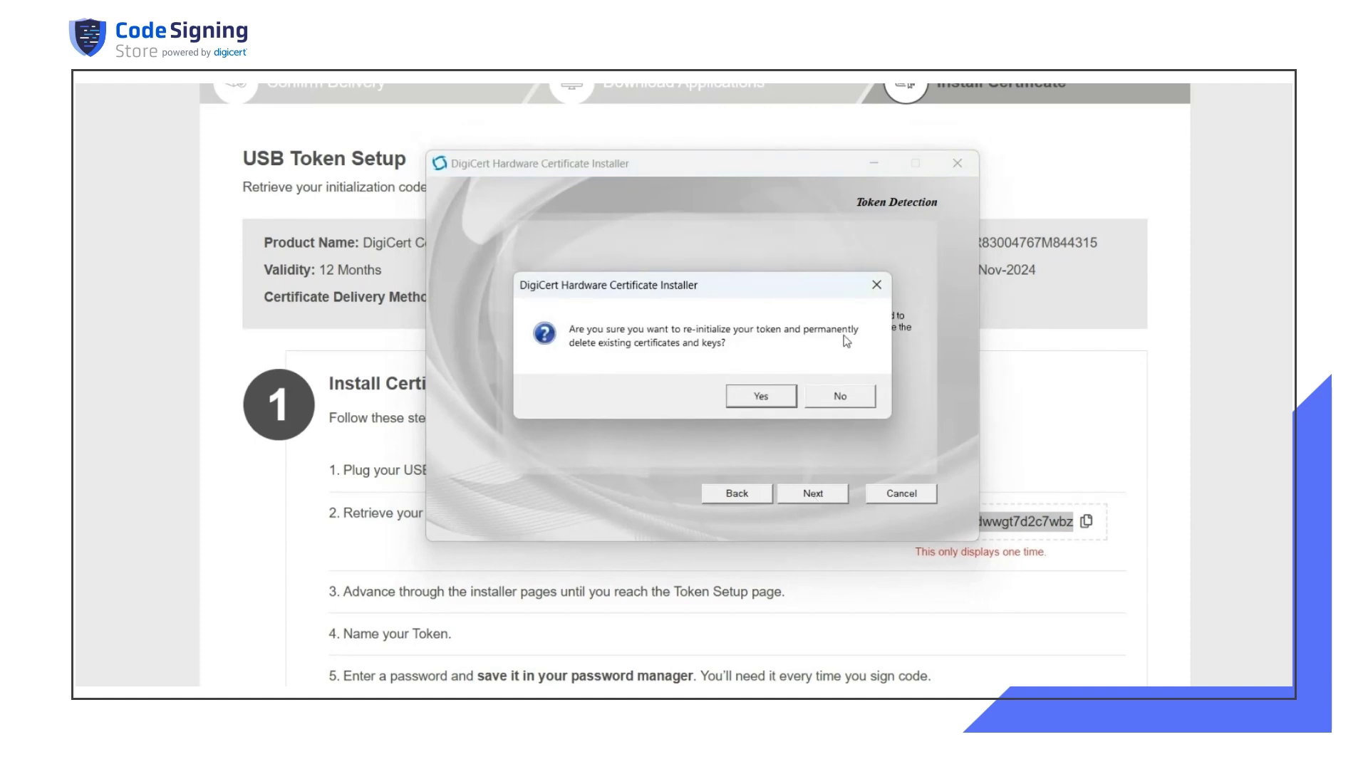
Step: Confirm the token wipe, keep RSA 4096-bit keys, and enter a token name and password twice
{"action": "left_click", "coordinate": [773, 401]}
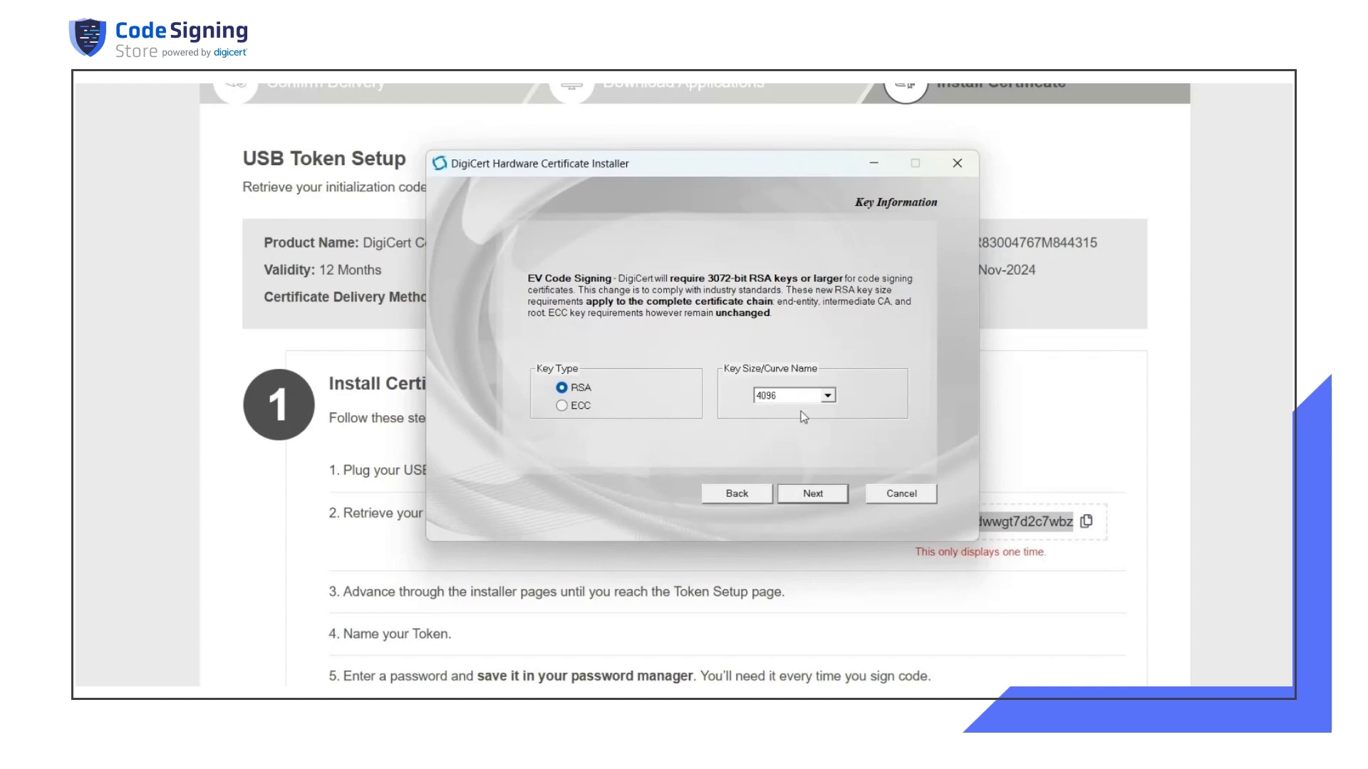
{"action": "left_click", "coordinate": [812, 497]}
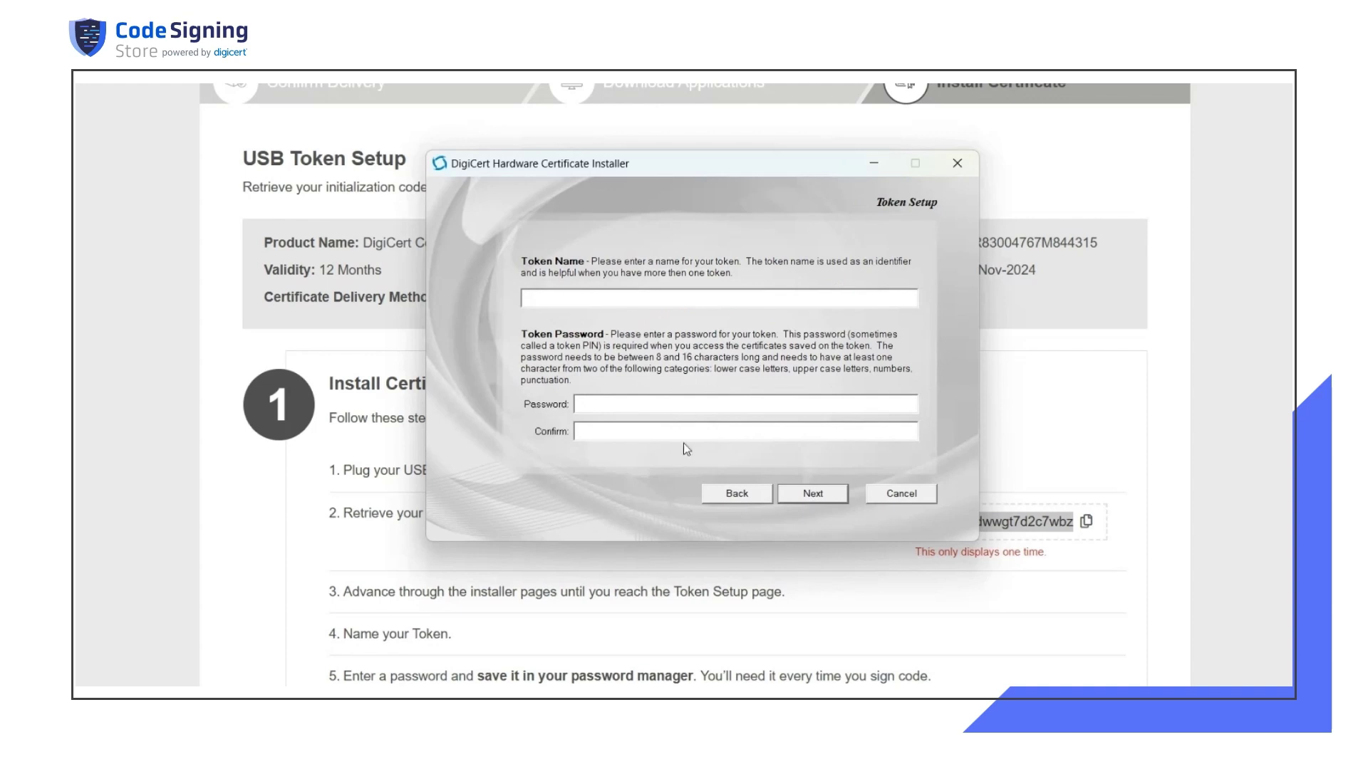
{"action": "type", "text": "John Doe"}
{"action": "left_click", "coordinate": [612, 411]}
{"action": "type", "text": "**********"}
{"action": "key", "text": "Tab"}
{"action": "type", "text": "**********"}
Step: Keep the factory default administrator password and install the certificate onto the token
{"action": "left_click", "coordinate": [807, 495]}
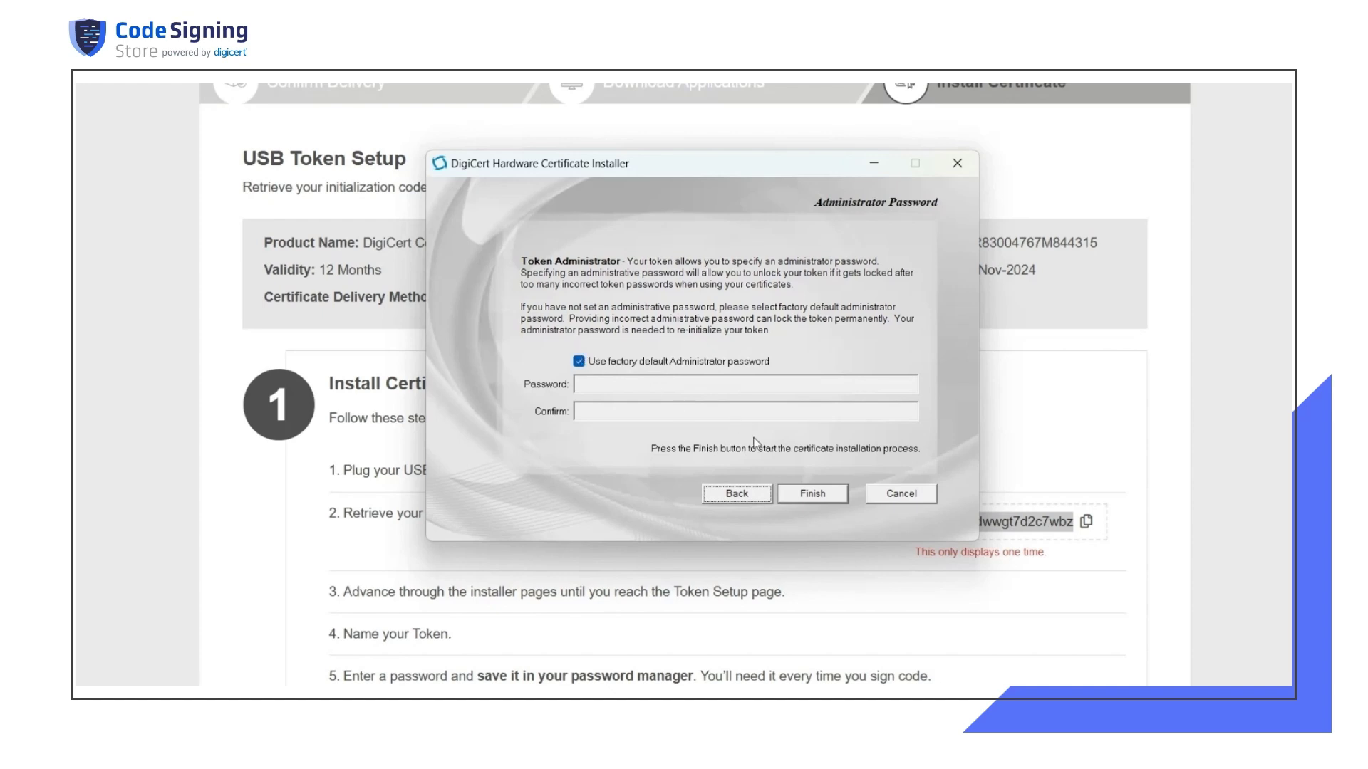
{"action": "left_click", "coordinate": [803, 495]}
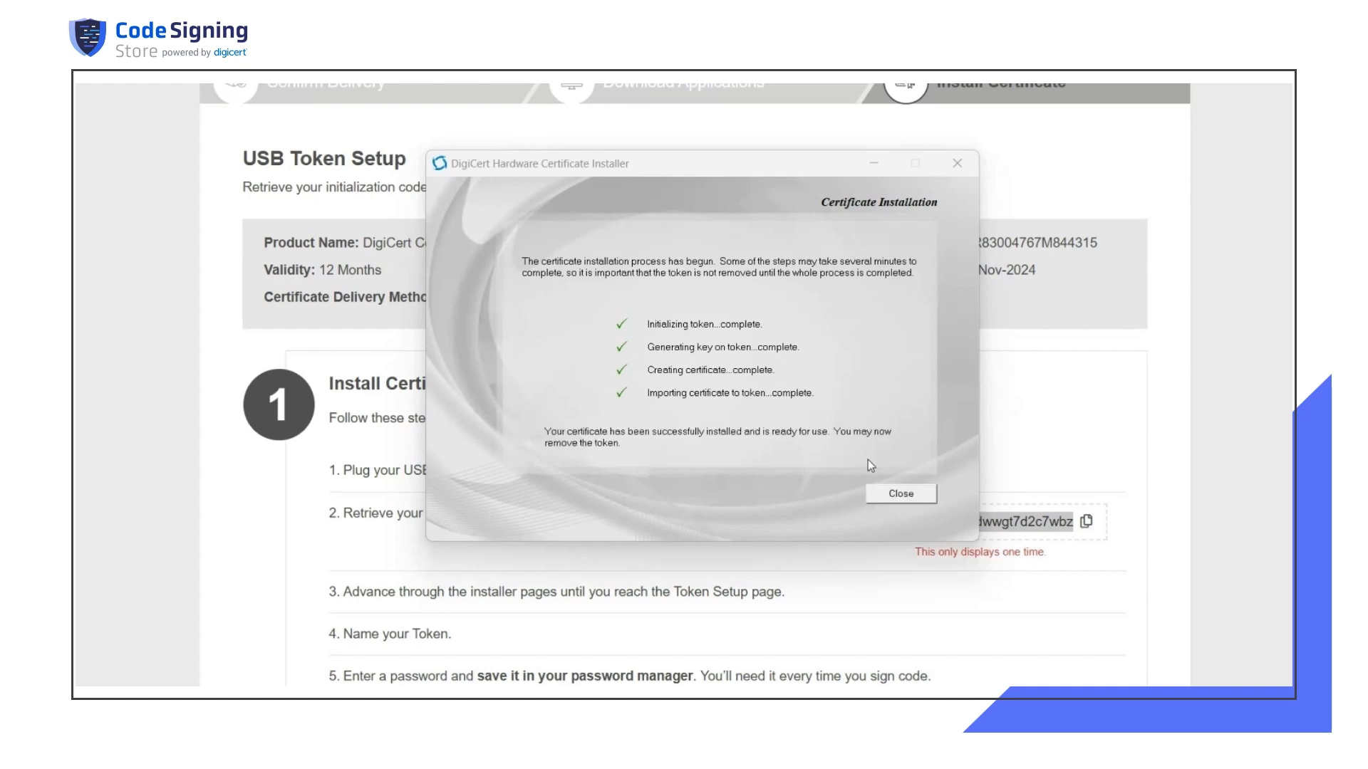
Step: Close the installer, tick 'I installed the certificate successfully & saved my password', and submit with FINISH
{"action": "left_click", "coordinate": [892, 499]}
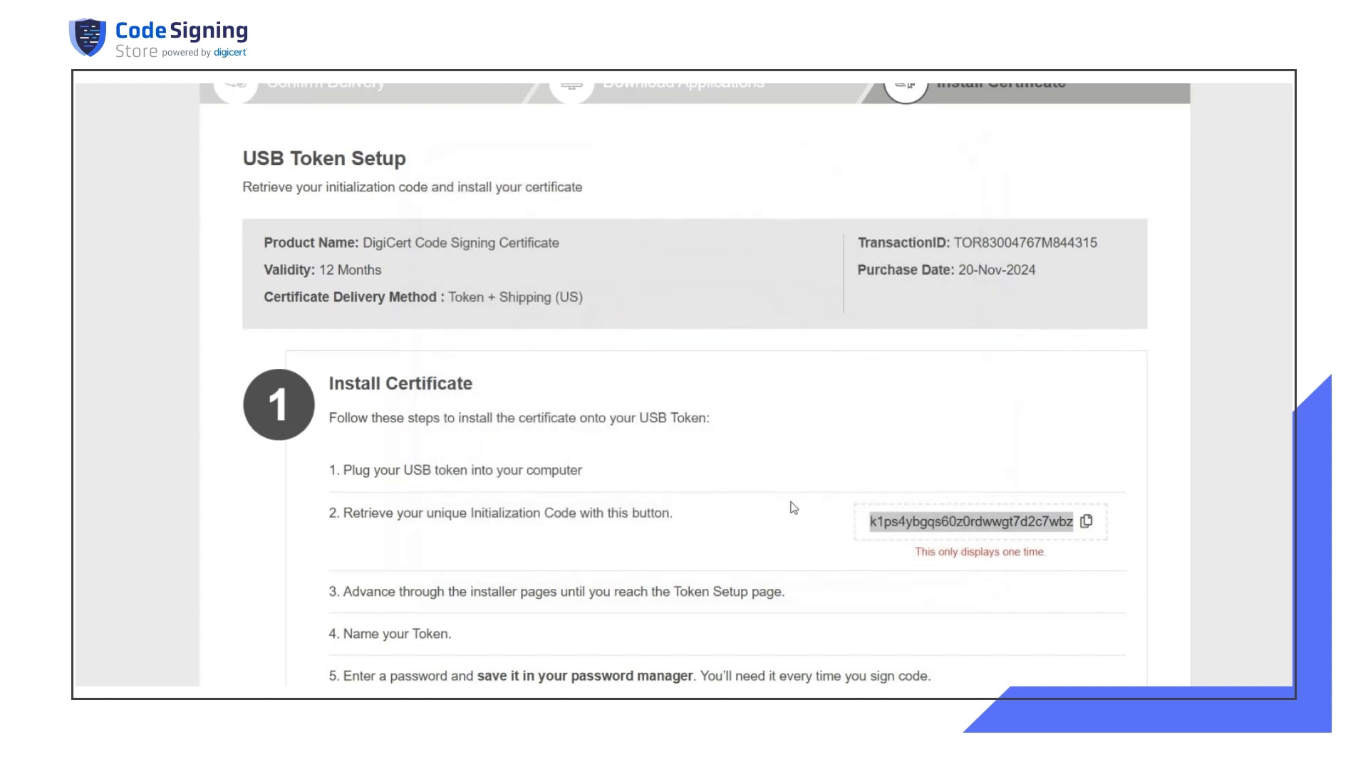
{"action": "scroll", "coordinate": [786, 510], "scroll_direction": "down", "scroll_amount": 4}
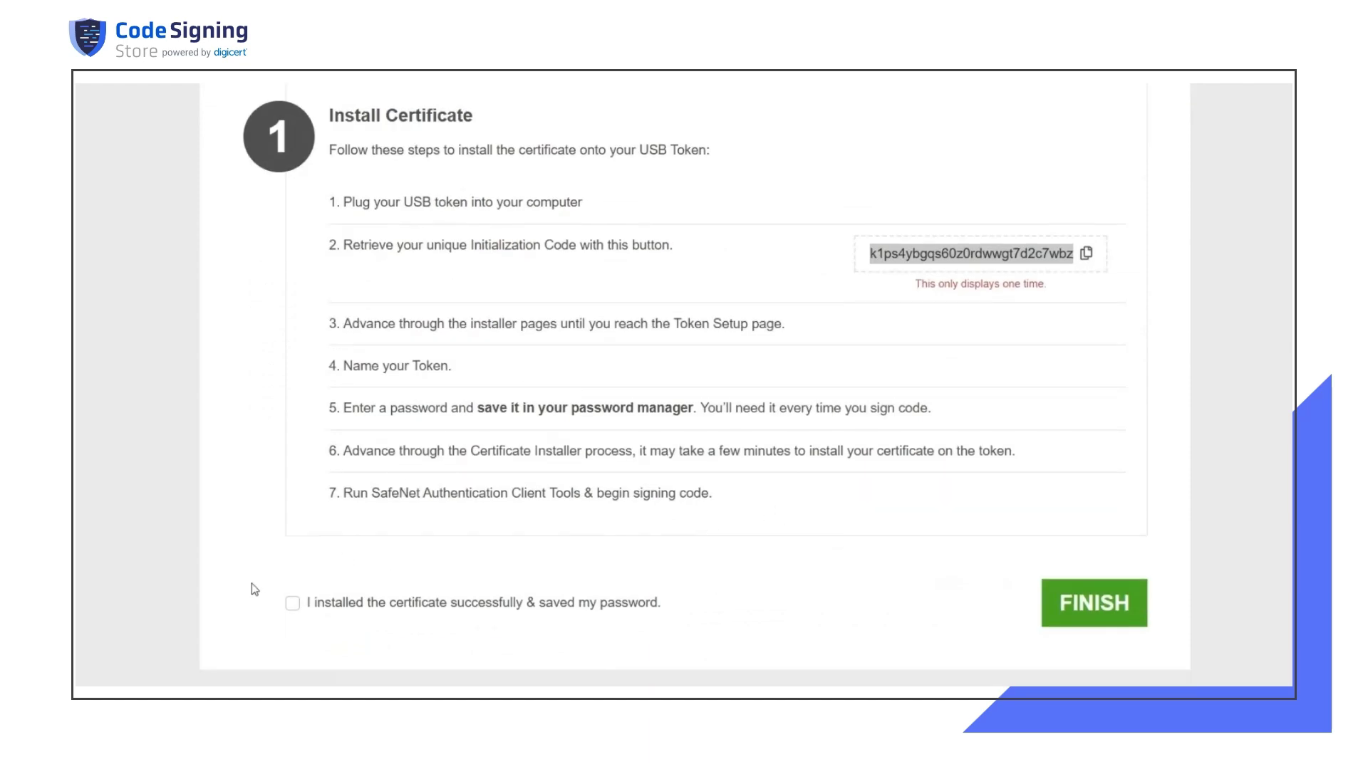
{"action": "left_click", "coordinate": [292, 604]}
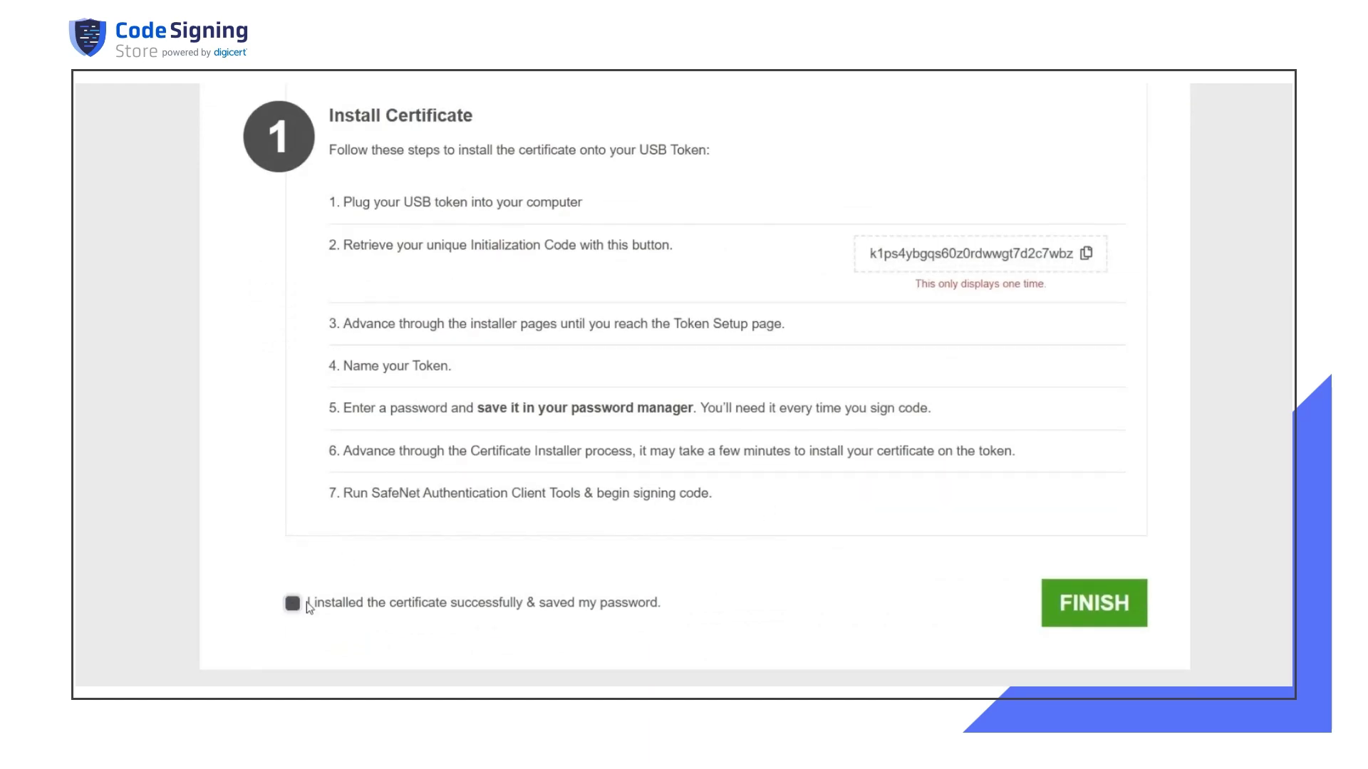
{"action": "left_click", "coordinate": [1095, 612]}
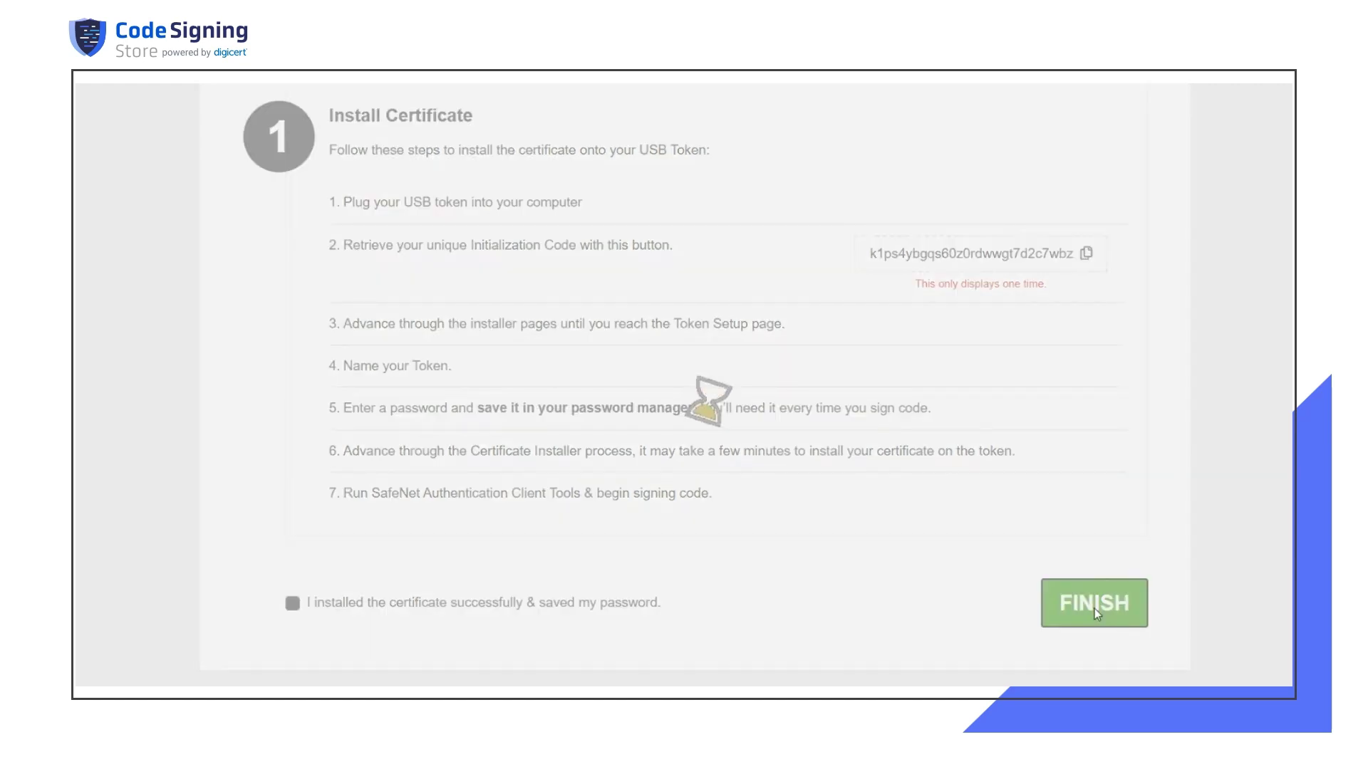